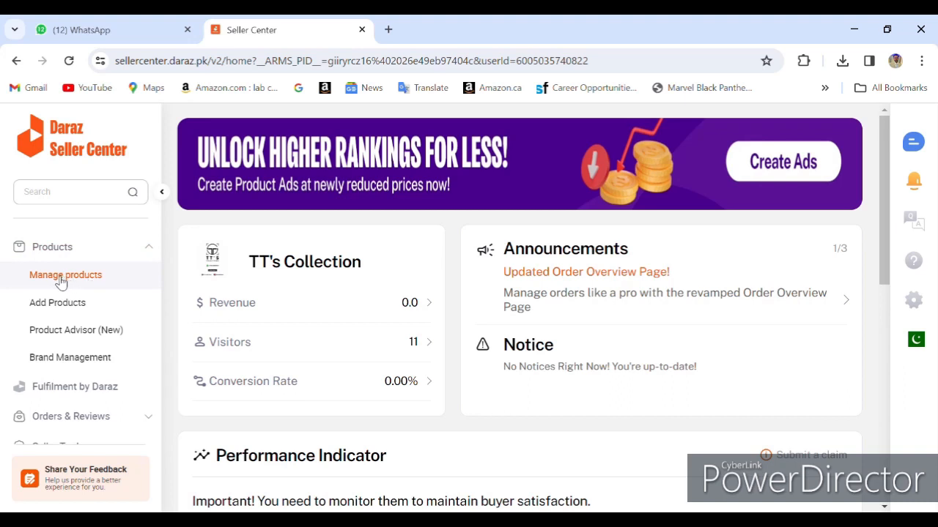
# Open the product management list and review the online products' prices, stock and available actions
pyautogui.click(96, 280)
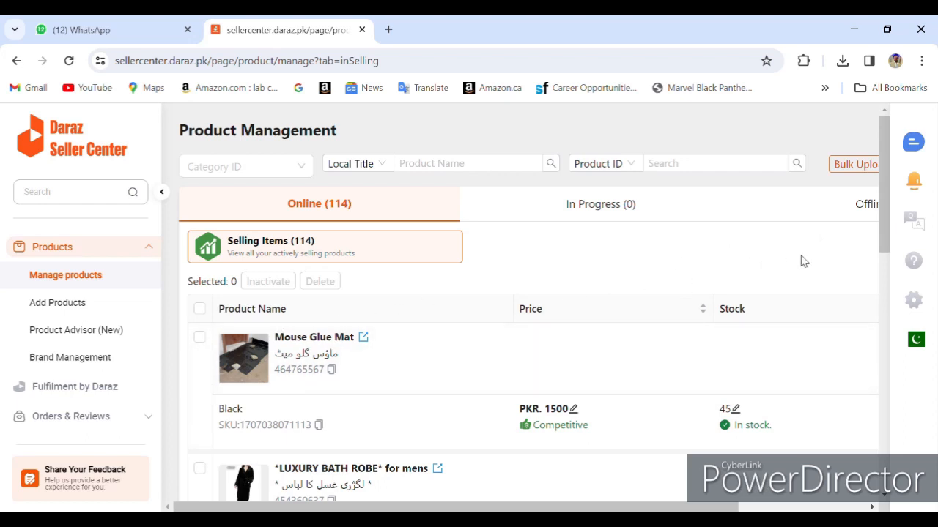
pyautogui.moveTo(882, 220); pyautogui.dragTo(882, 262)
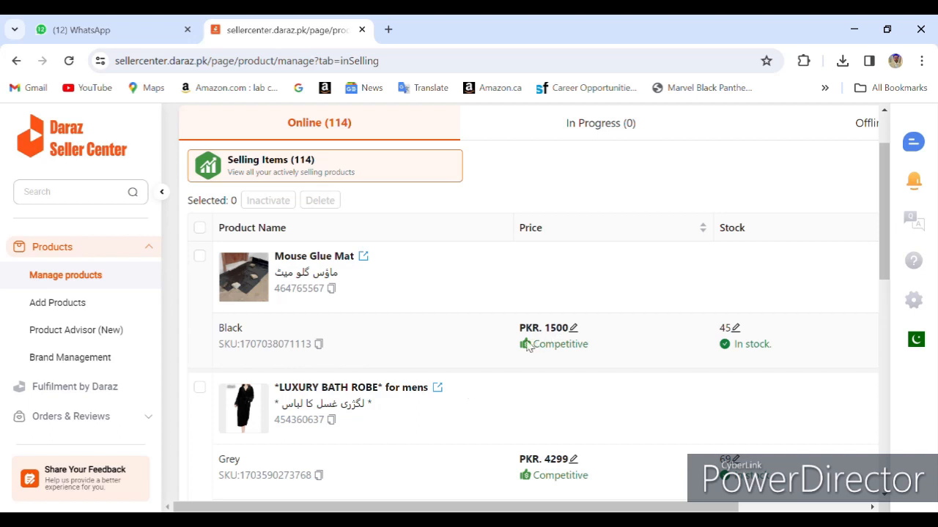
pyautogui.moveTo(412, 511); pyautogui.dragTo(548, 496)
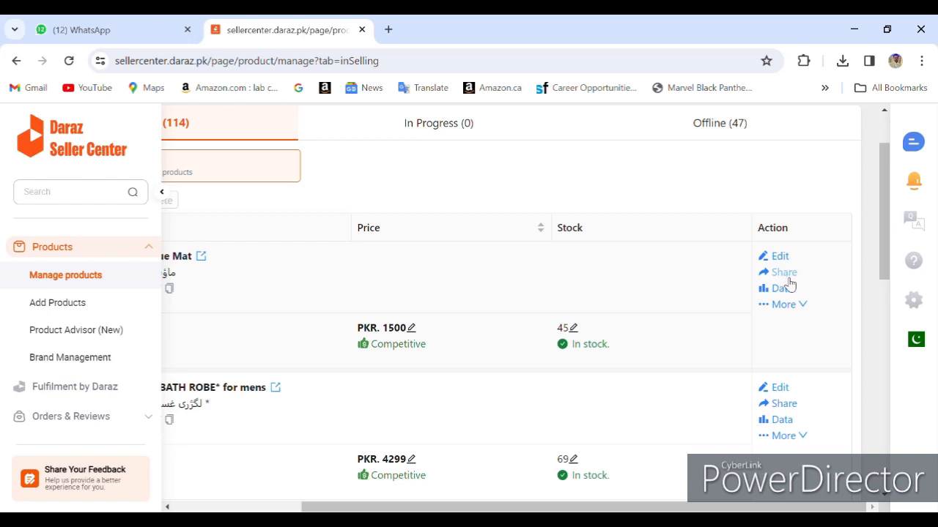
pyautogui.moveTo(790, 306)
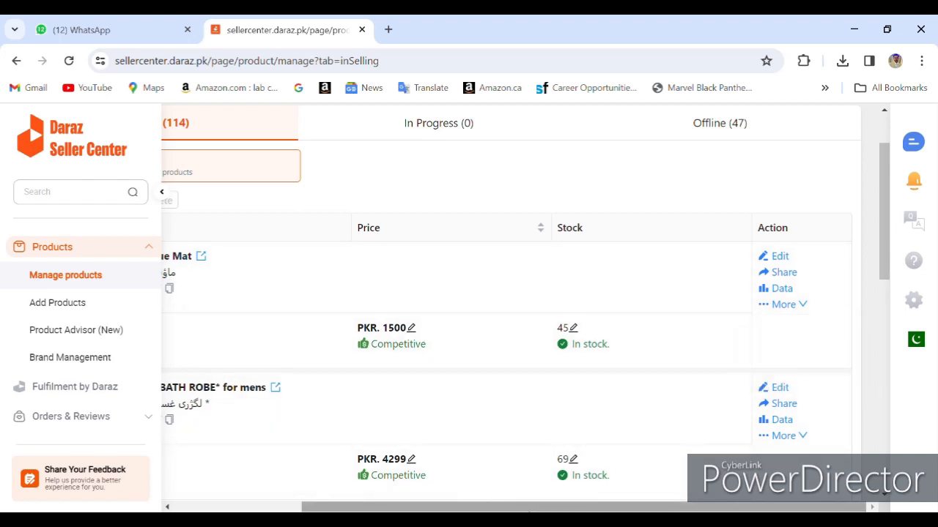
pyautogui.moveTo(532, 510); pyautogui.dragTo(399, 511)
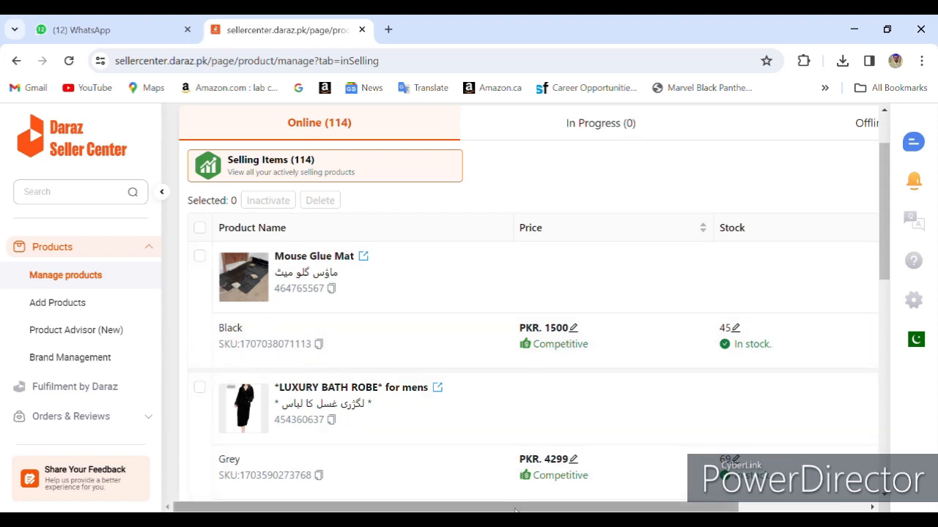
pyautogui.moveTo(540, 510); pyautogui.dragTo(669, 510)
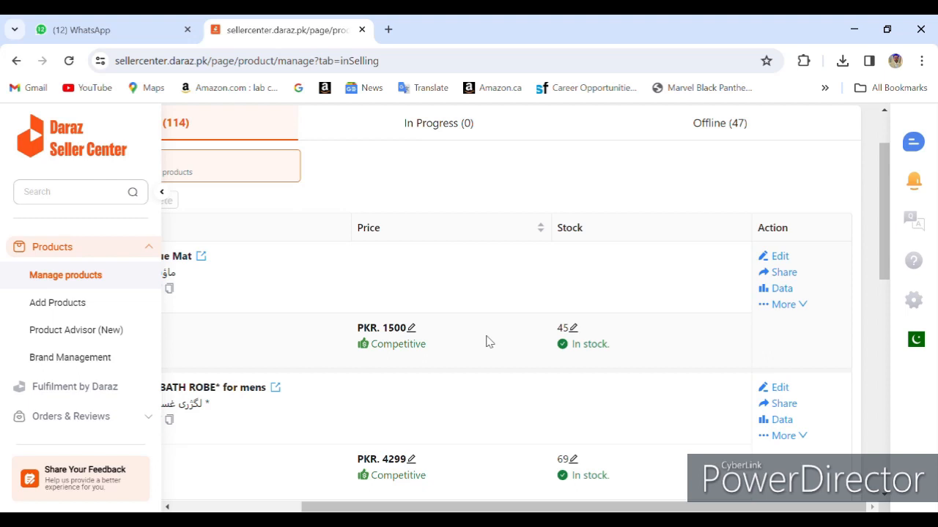
pyautogui.click(806, 306)
pyautogui.moveTo(412, 508); pyautogui.dragTo(275, 506)
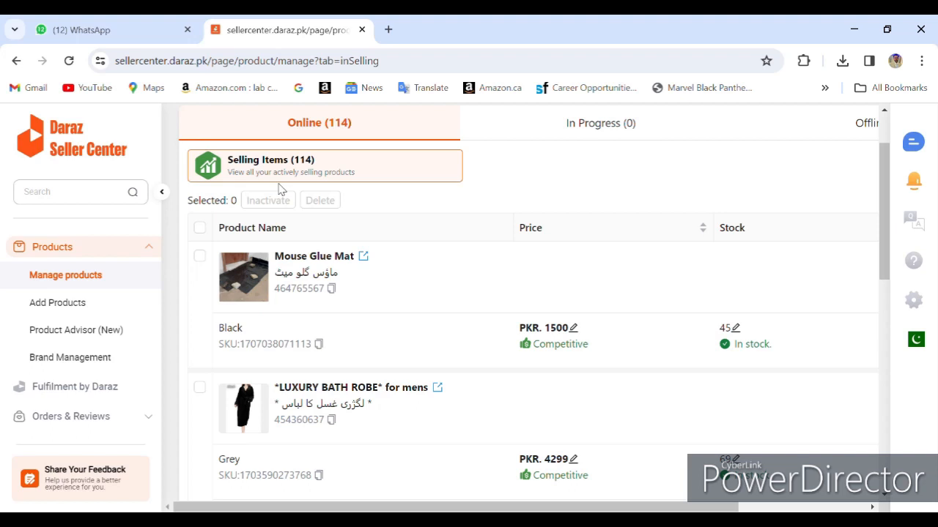
# Open the form for adding a new product and view the cover photo's image upload dialog
pyautogui.click(61, 310)
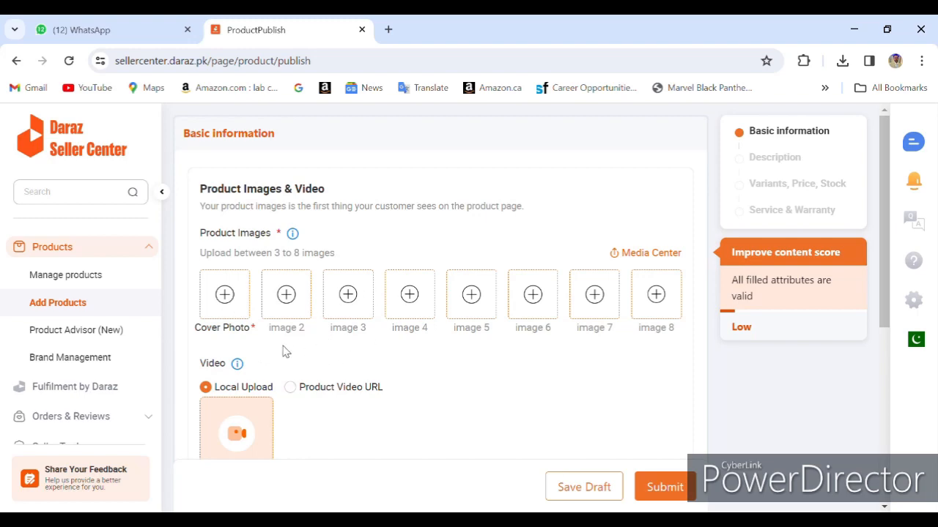
pyautogui.click(226, 300)
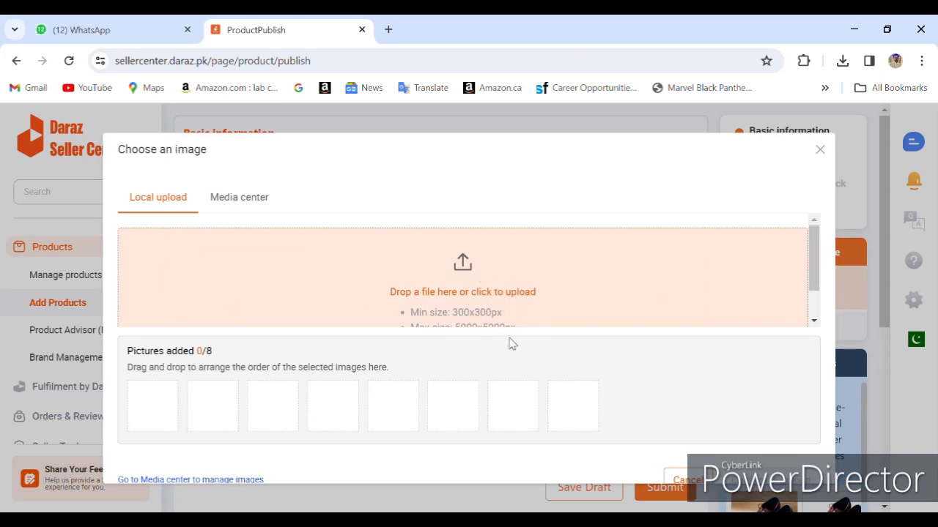
pyautogui.click(820, 150)
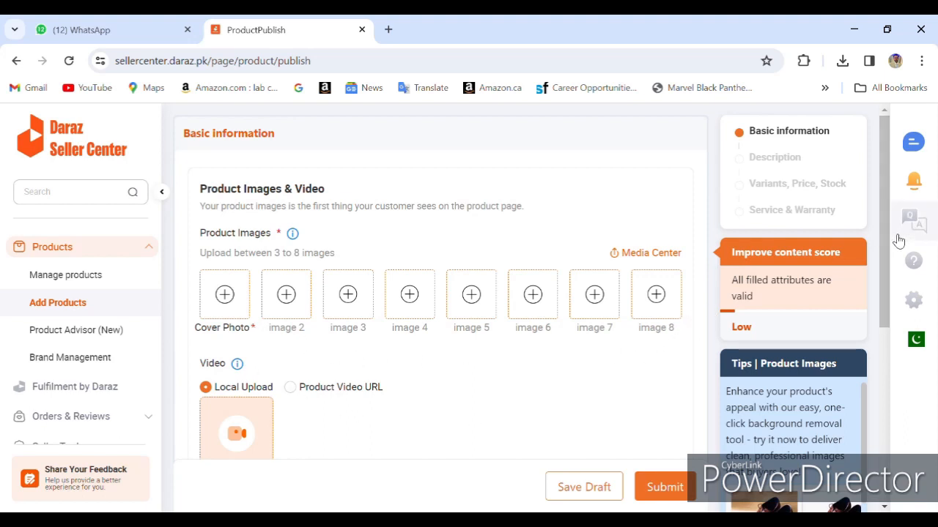
# Examine the video, product name and category fields of the new product form, including the category picker
pyautogui.scroll(-1, 885, 254)
pyautogui.scroll(-2, 885, 254)
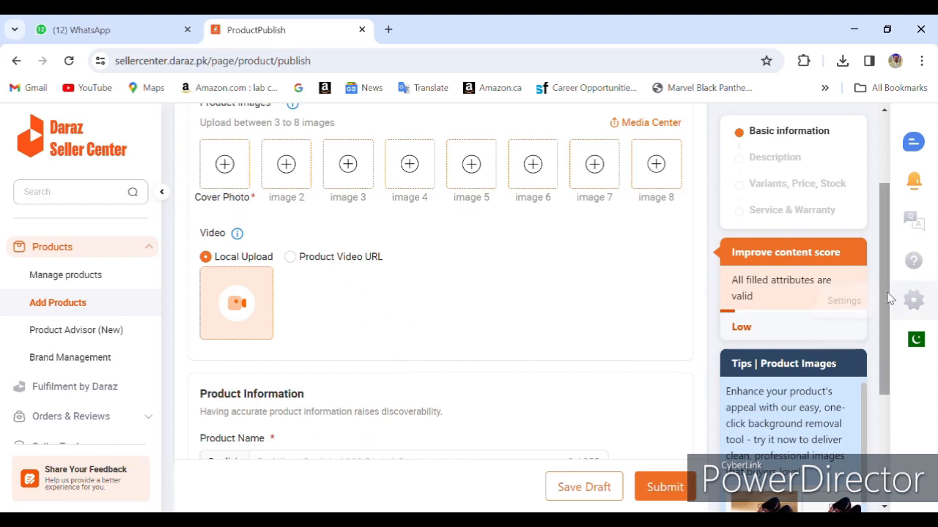
pyautogui.moveTo(886, 298); pyautogui.dragTo(886, 364)
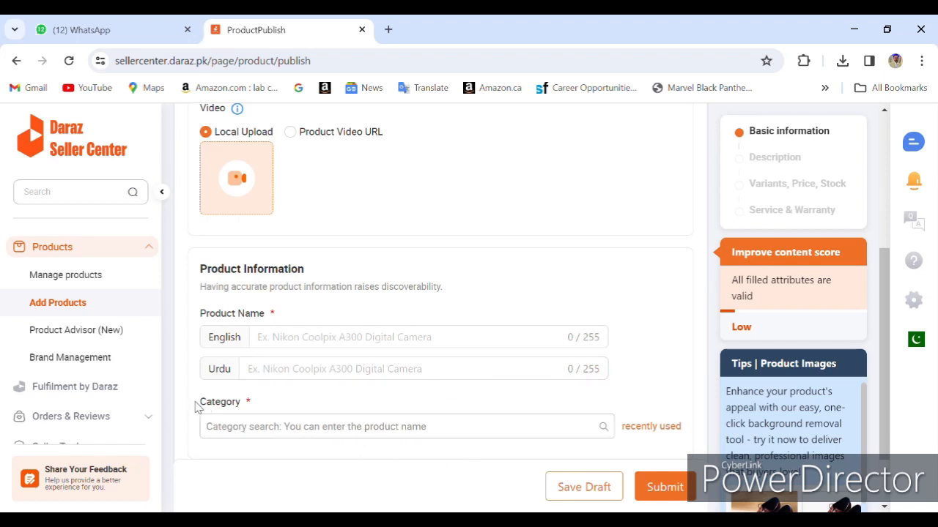
pyautogui.moveTo(197, 404); pyautogui.dragTo(276, 406)
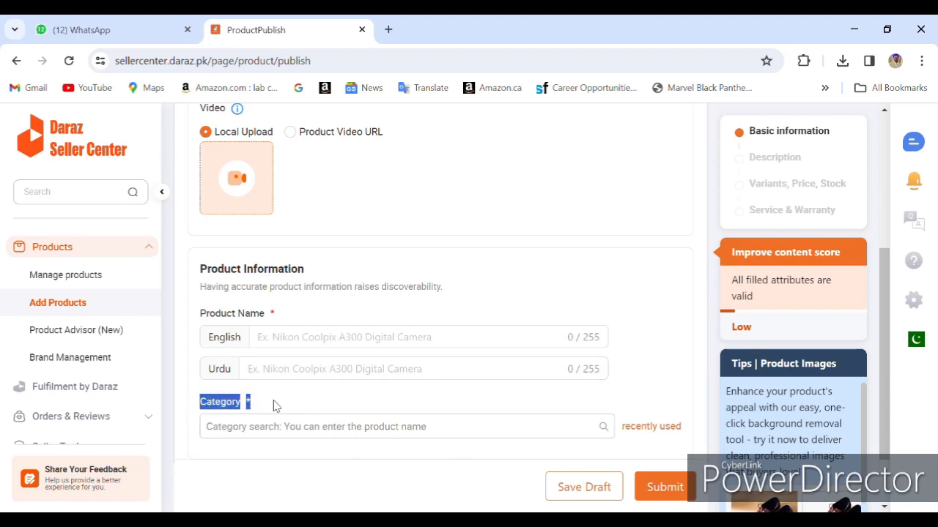
pyautogui.click(421, 435)
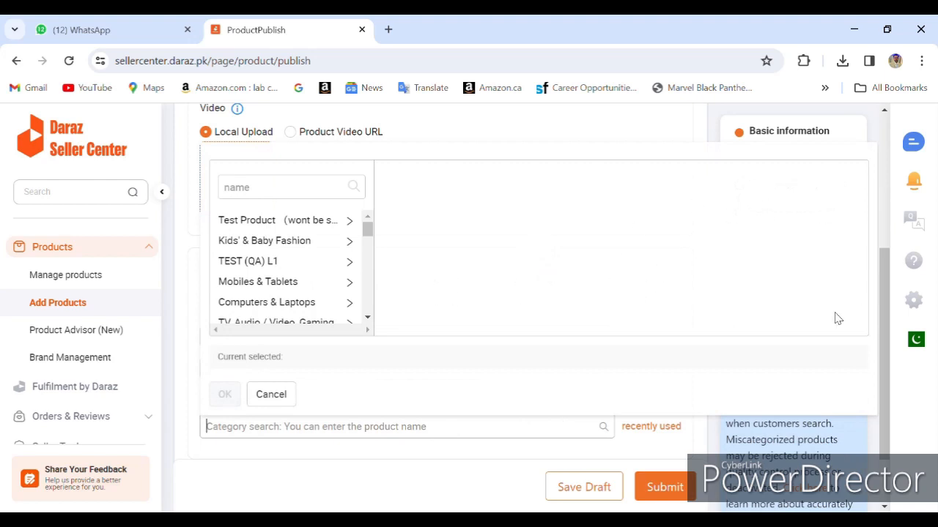
pyautogui.click(446, 477)
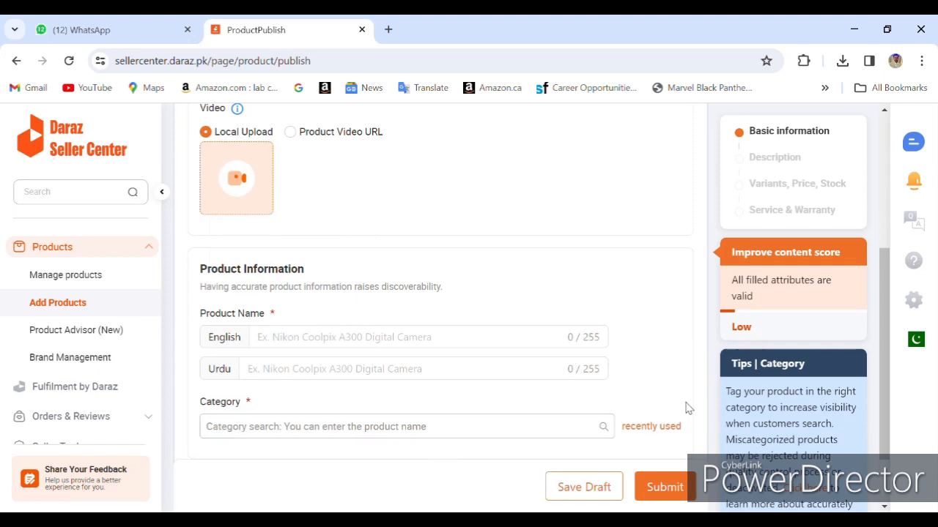
pyautogui.moveTo(884, 308); pyautogui.dragTo(885, 360)
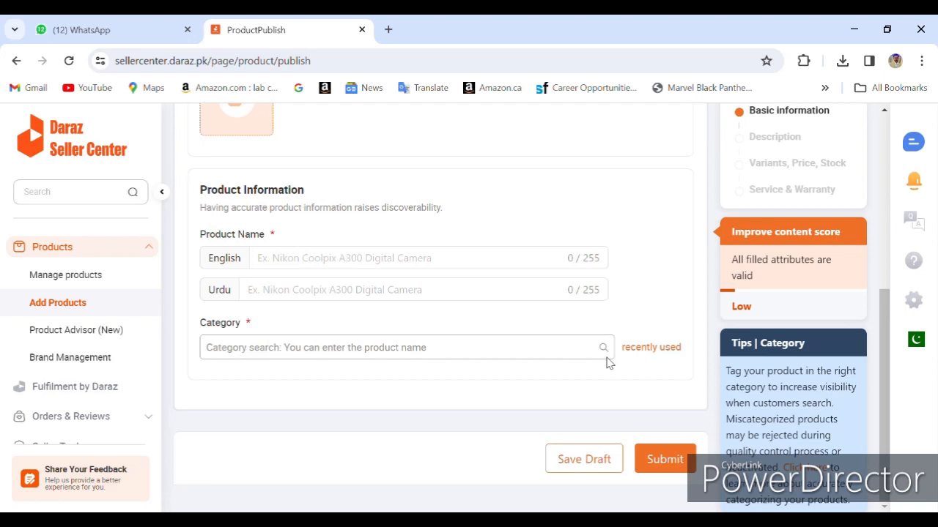
pyautogui.click(289, 263)
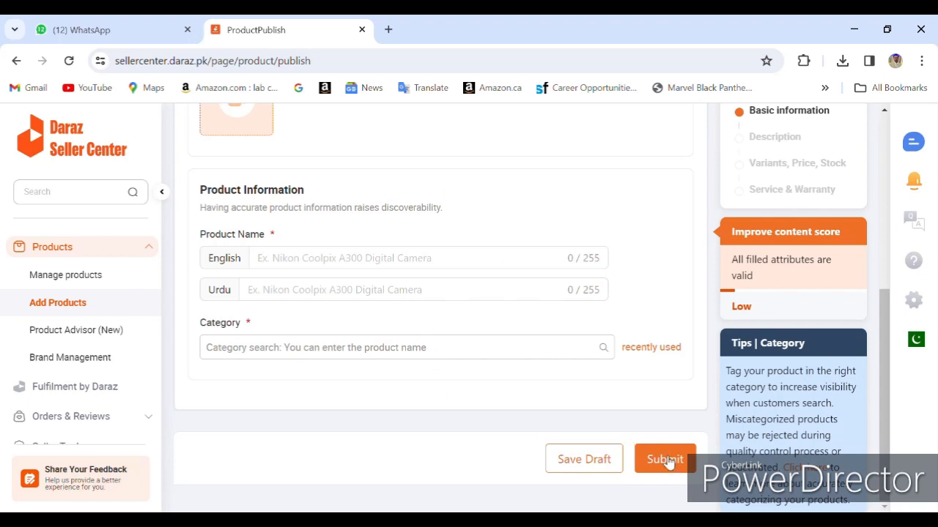
pyautogui.moveTo(885, 416); pyautogui.dragTo(876, 310)
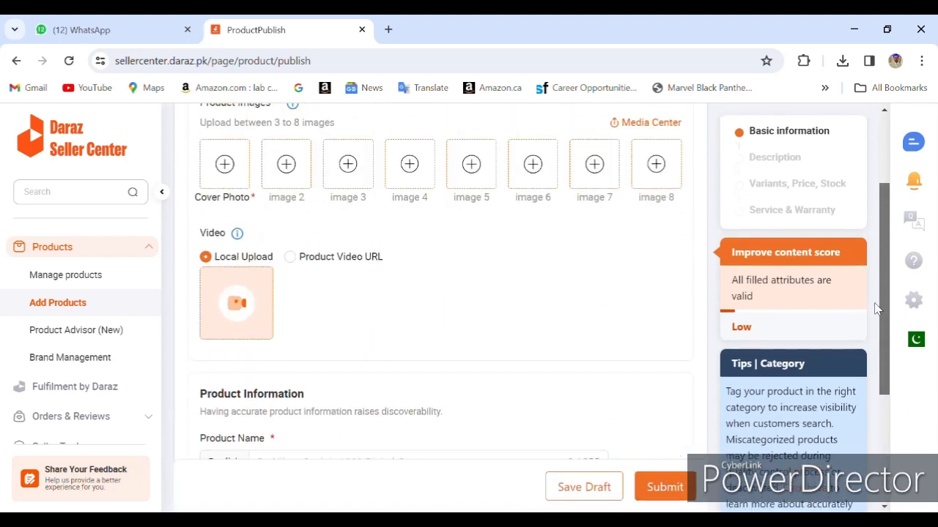
# Add the media center image 428106627.jpg as the product's cover photo
pyautogui.click(226, 164)
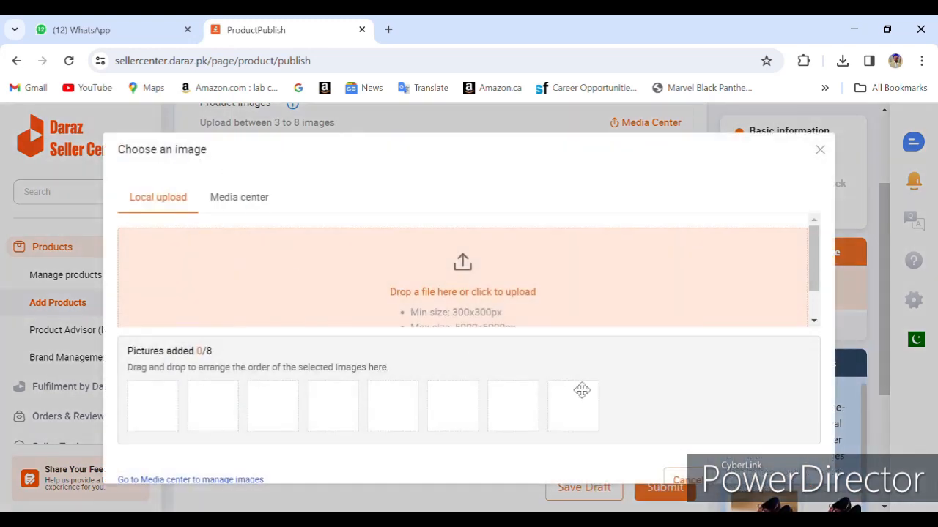
pyautogui.moveTo(814, 274); pyautogui.dragTo(825, 335)
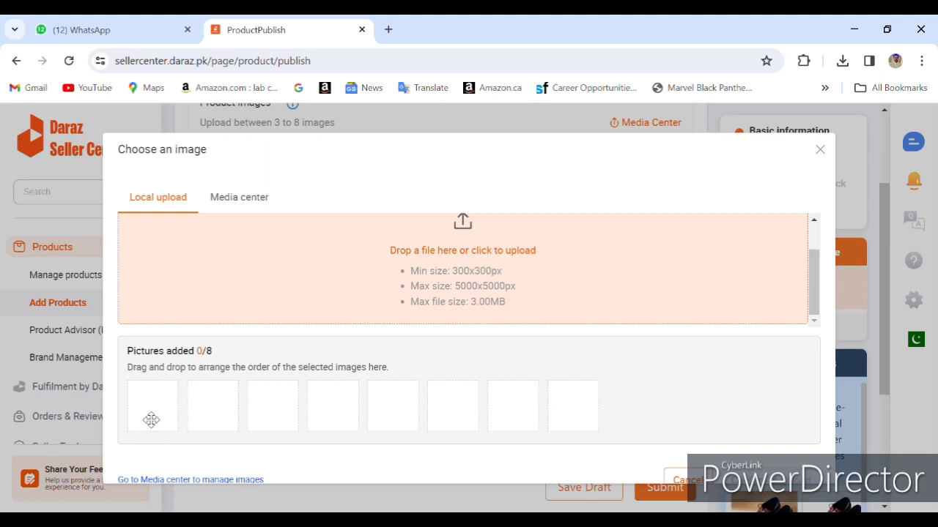
pyautogui.click(249, 199)
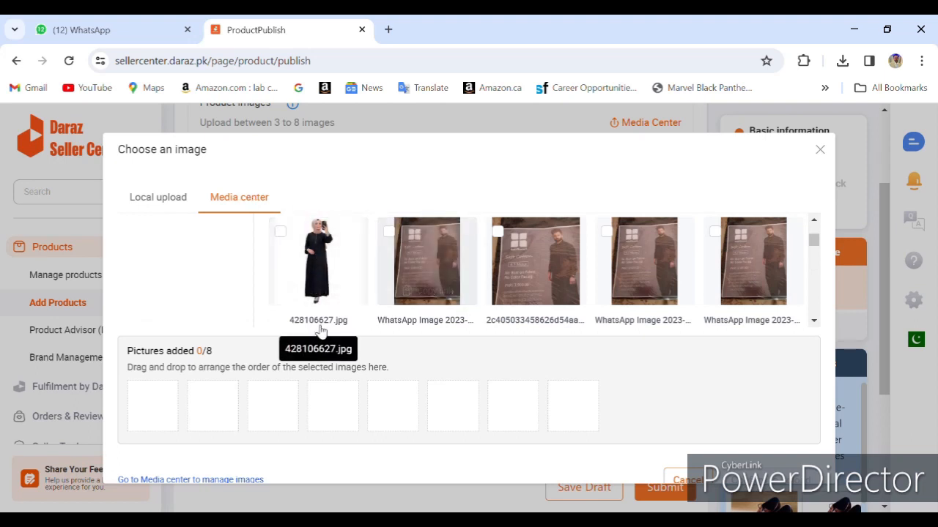
pyautogui.click(335, 253)
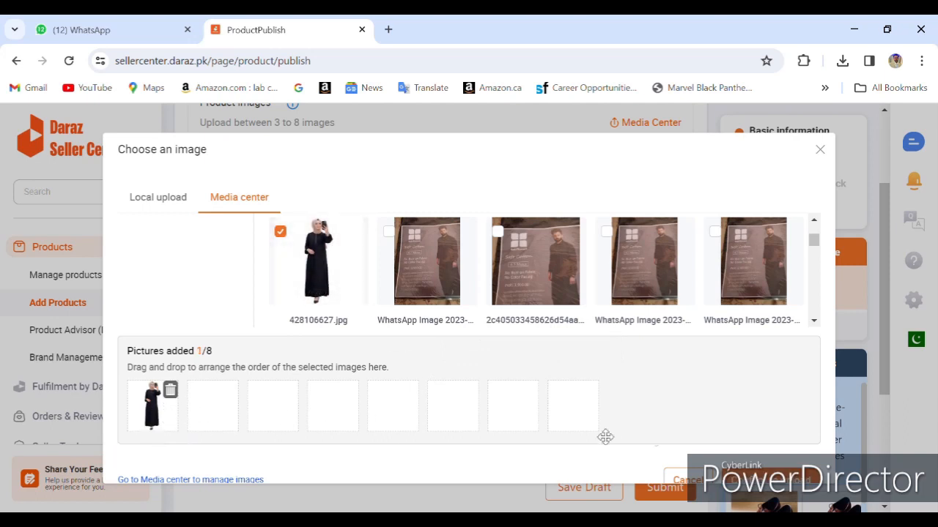
pyautogui.click(784, 481)
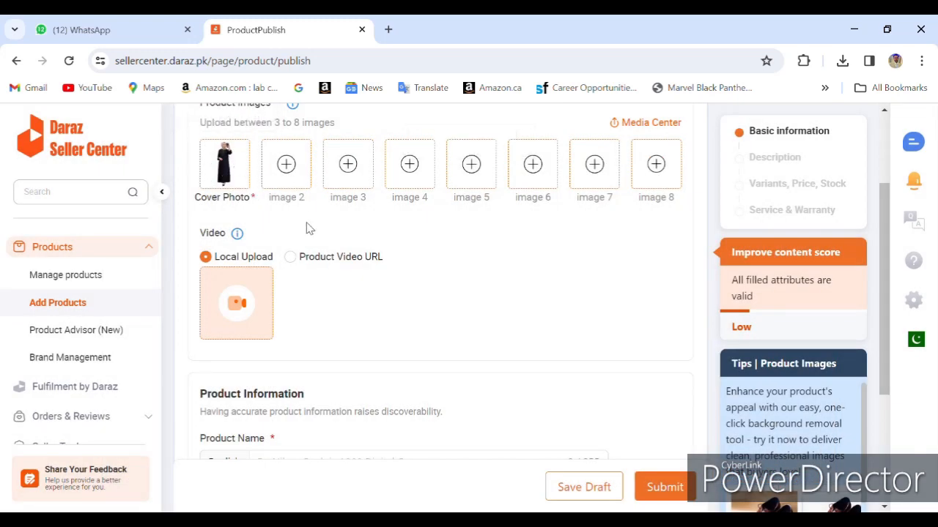
# Enter "Turkish abaya" as the English product name
pyautogui.moveTo(209, 183)
pyautogui.scroll(1, 886, 326)
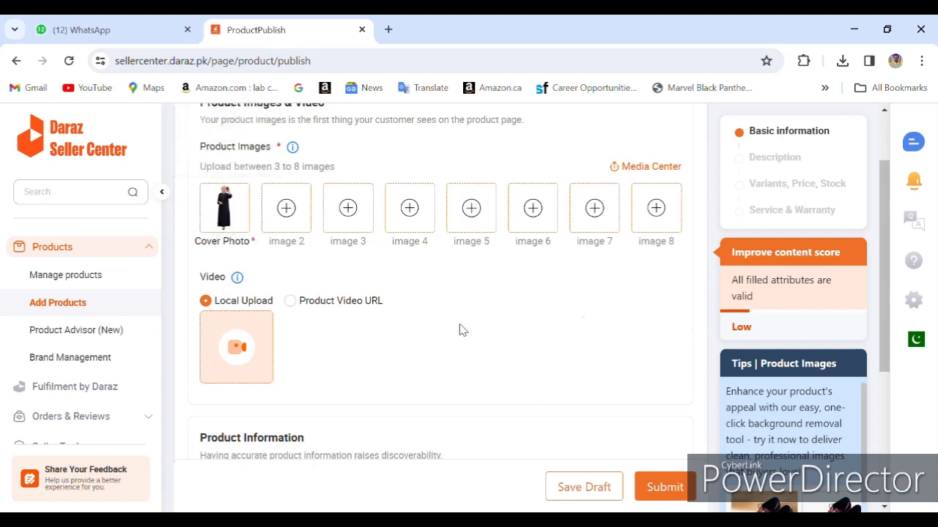
pyautogui.moveTo(883, 311); pyautogui.dragTo(901, 387)
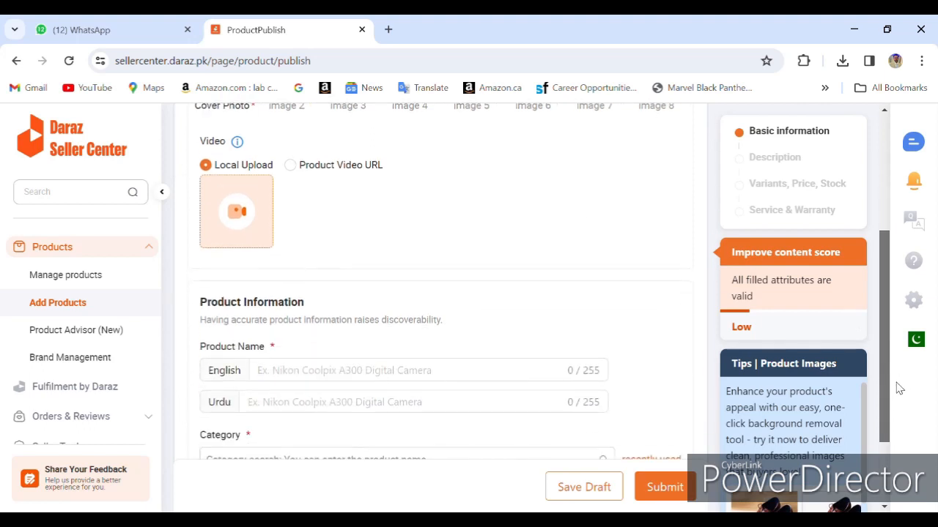
pyautogui.click(310, 378)
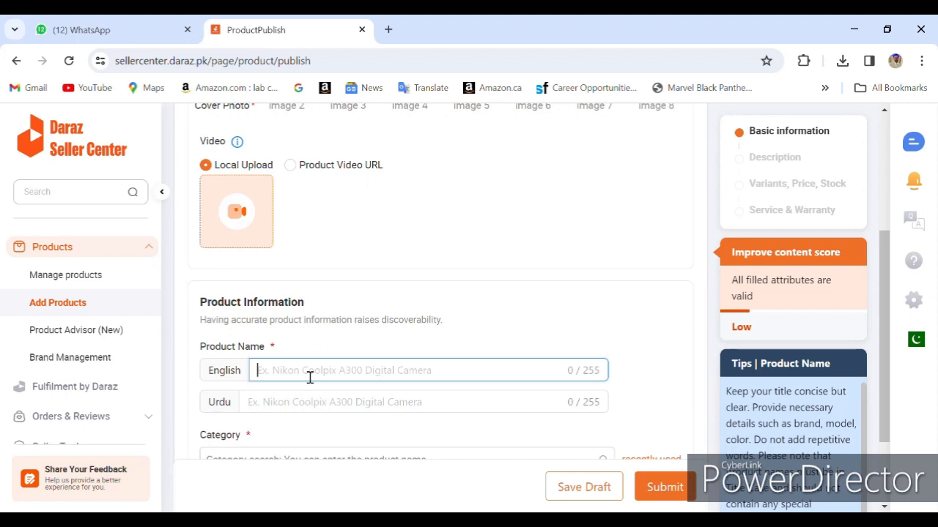
pyautogui.write('Turk')
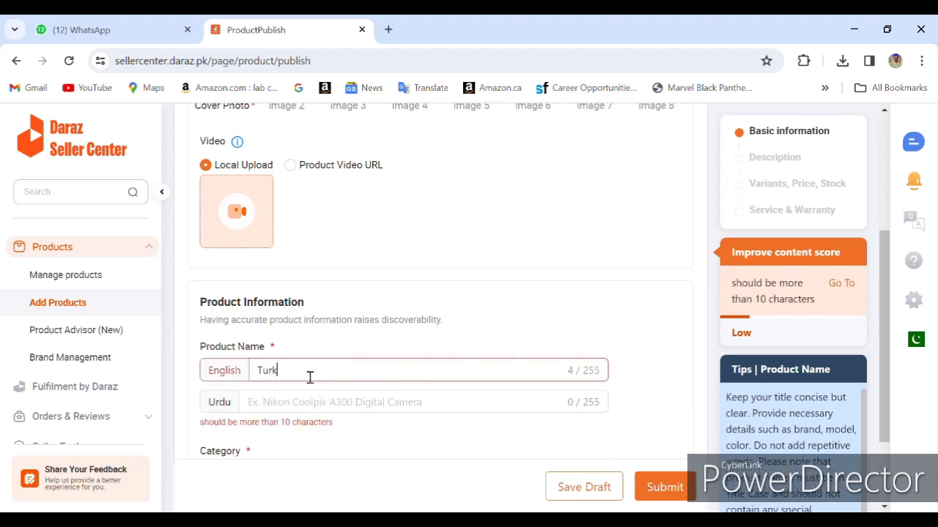
pyautogui.write('ish abaya')
# Fill in the Urdu product name as "ترکی عبایا" and choose the recommended category Fashion>Women>Muslim Wear>Hijabs
pyautogui.click(315, 405)
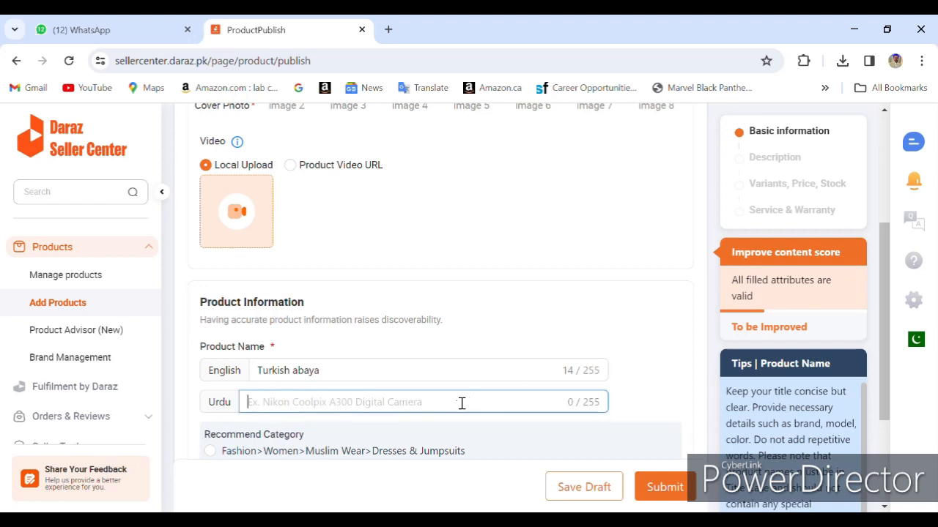
pyautogui.click(360, 376)
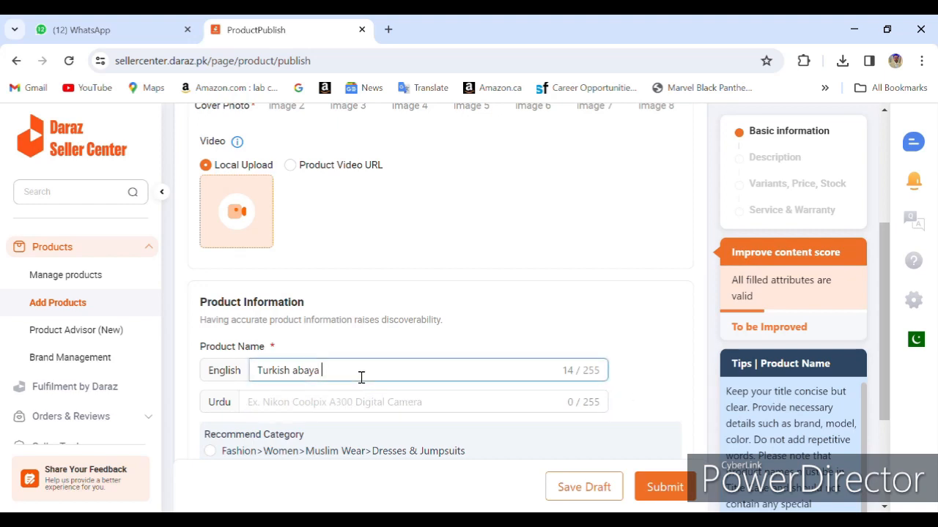
pyautogui.click(360, 414)
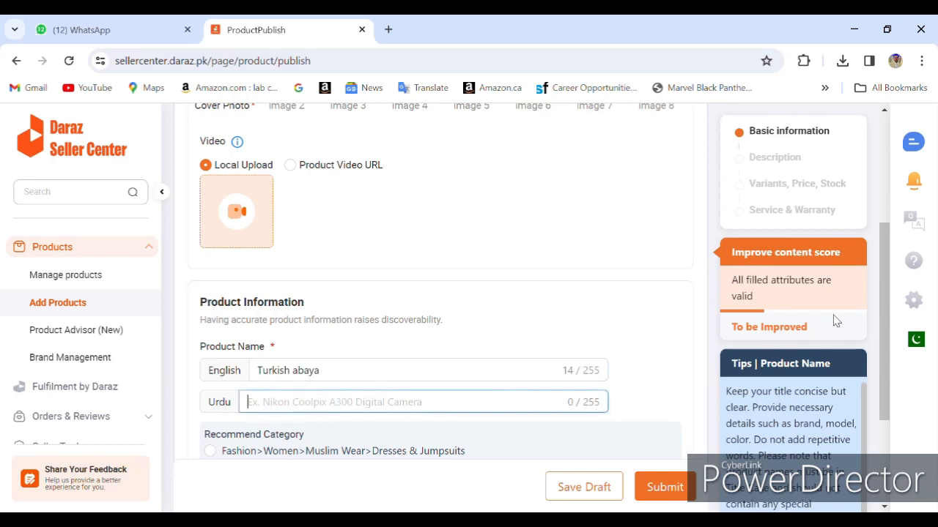
pyautogui.moveTo(886, 305); pyautogui.dragTo(888, 362)
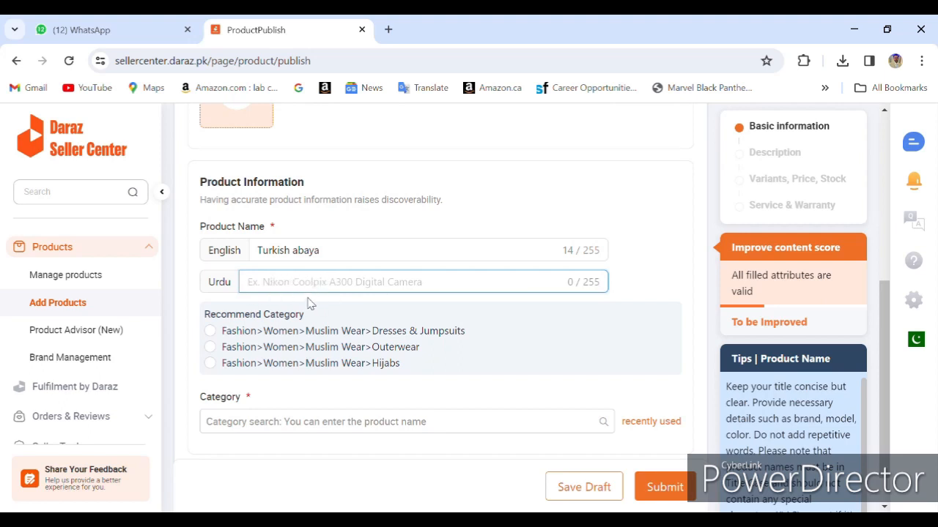
pyautogui.click(355, 247)
pyautogui.click(350, 282)
pyautogui.click(386, 367)
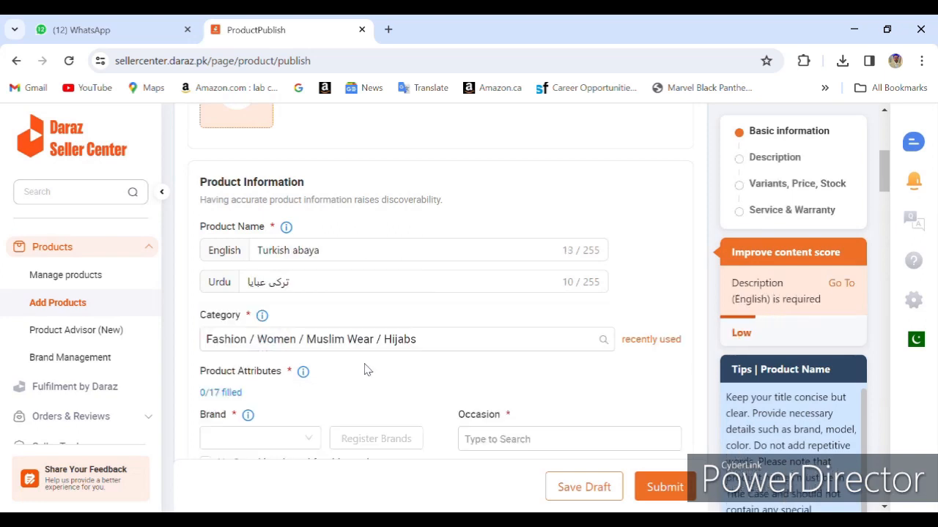
pyautogui.click(280, 283)
# Set the product's brand attribute to No Brand
pyautogui.moveTo(883, 188); pyautogui.dragTo(887, 214)
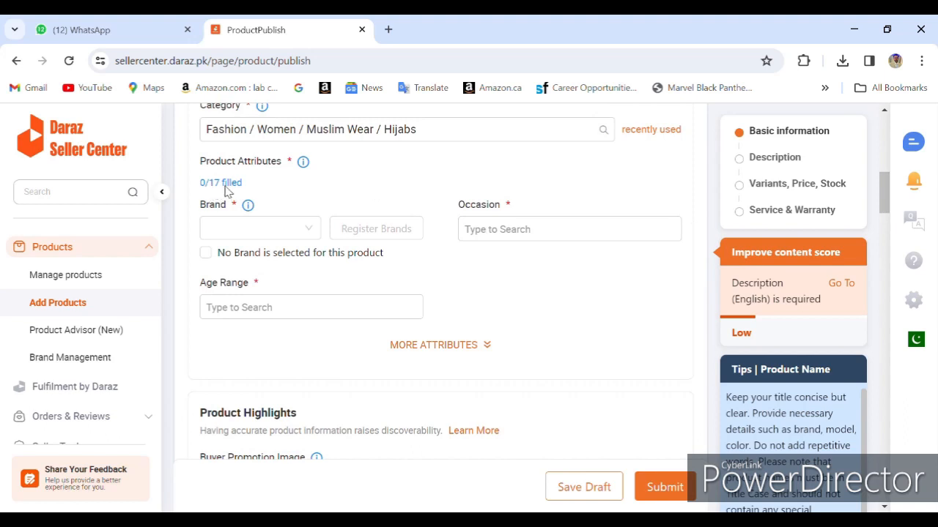
pyautogui.click(315, 236)
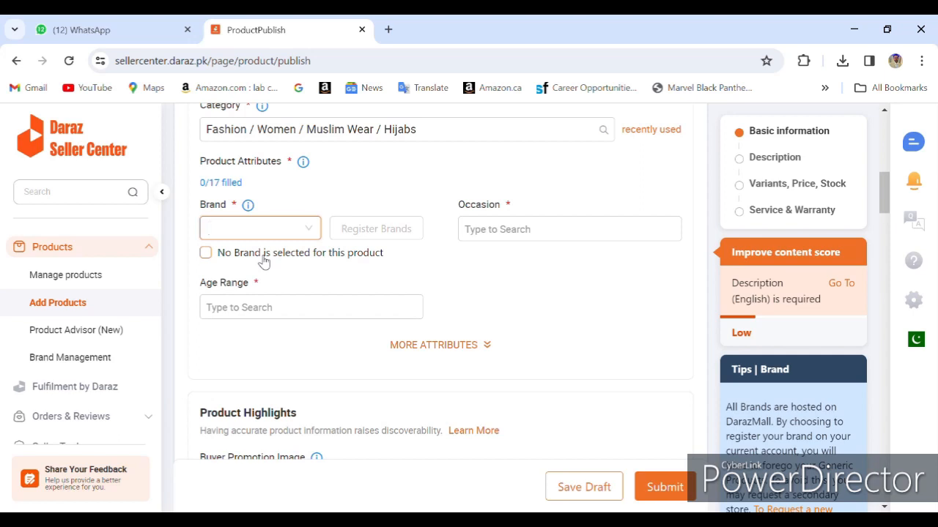
pyautogui.click(206, 252)
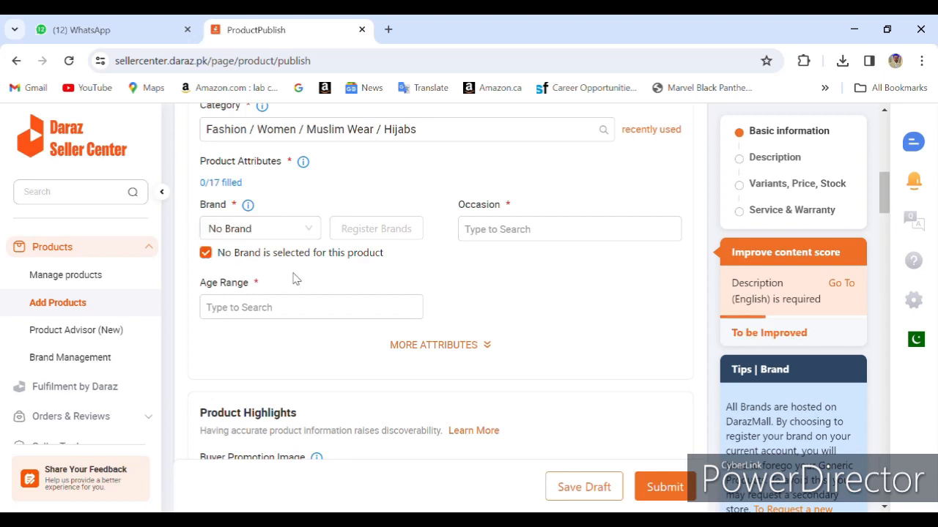
# Set the product's Occasion attribute to Outdoor and its Age Range to 19 to 27 Years
pyautogui.click(513, 233)
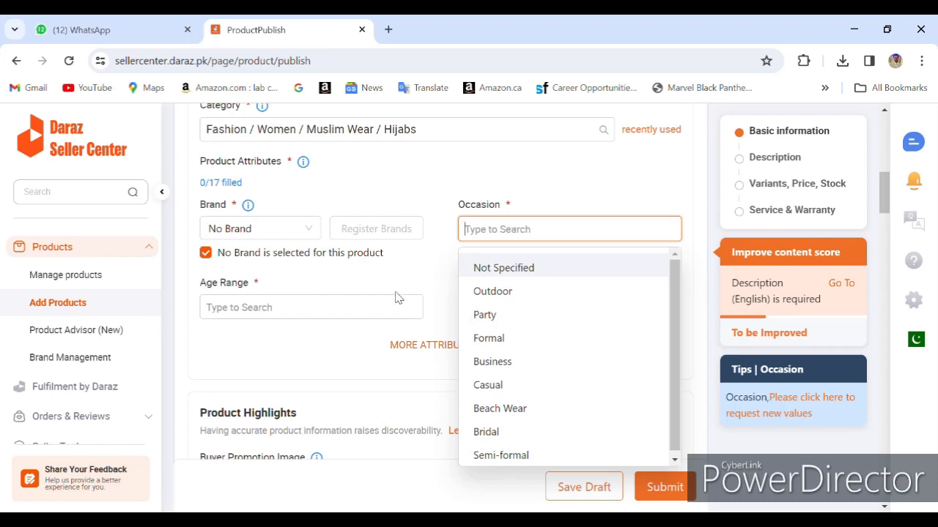
pyautogui.click(485, 293)
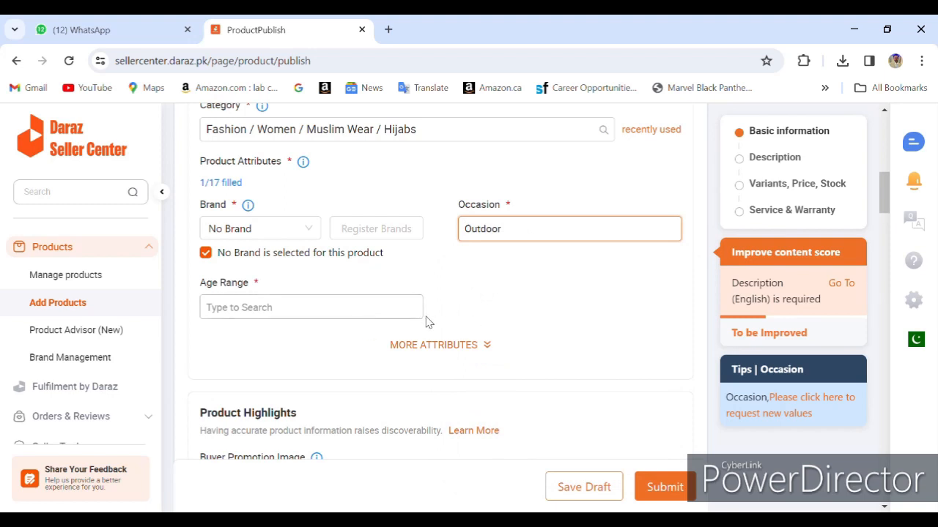
pyautogui.click(253, 308)
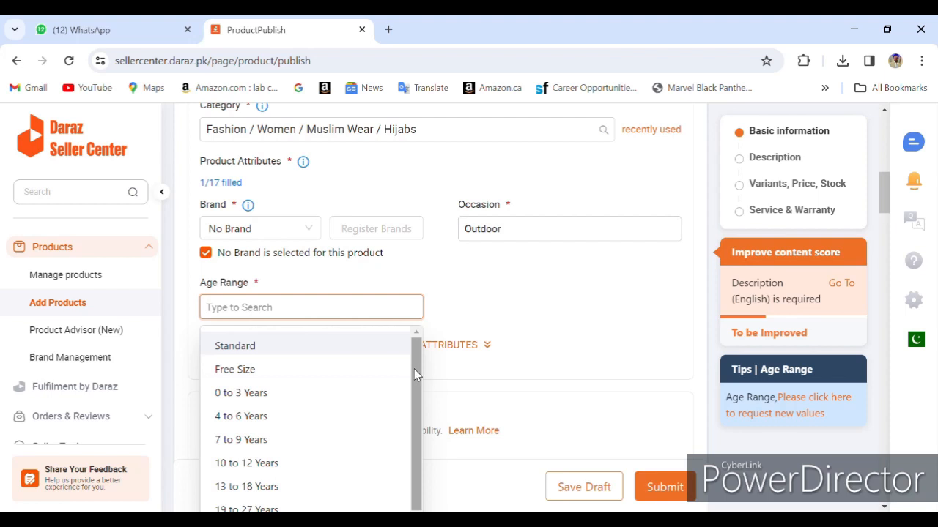
pyautogui.click(249, 509)
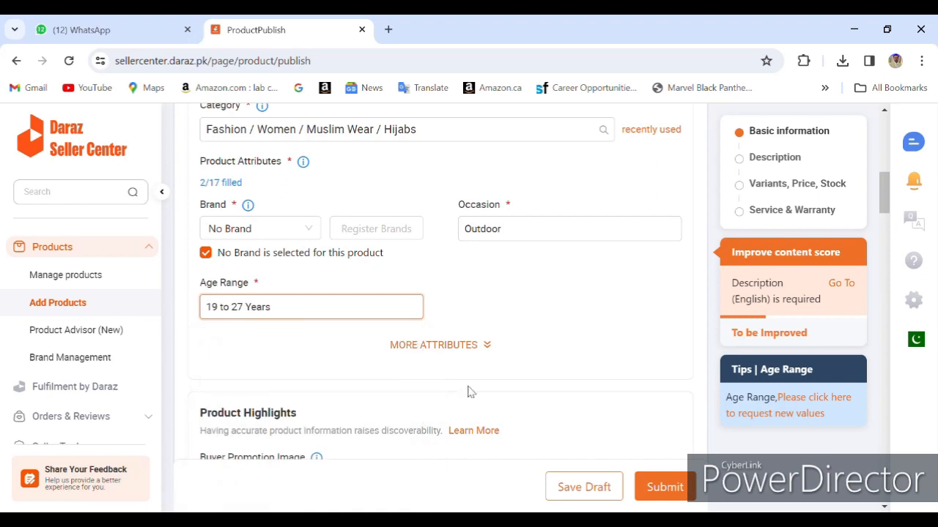
# Reveal the additional product attributes and set Listed Year Season to Summer
pyautogui.click(486, 347)
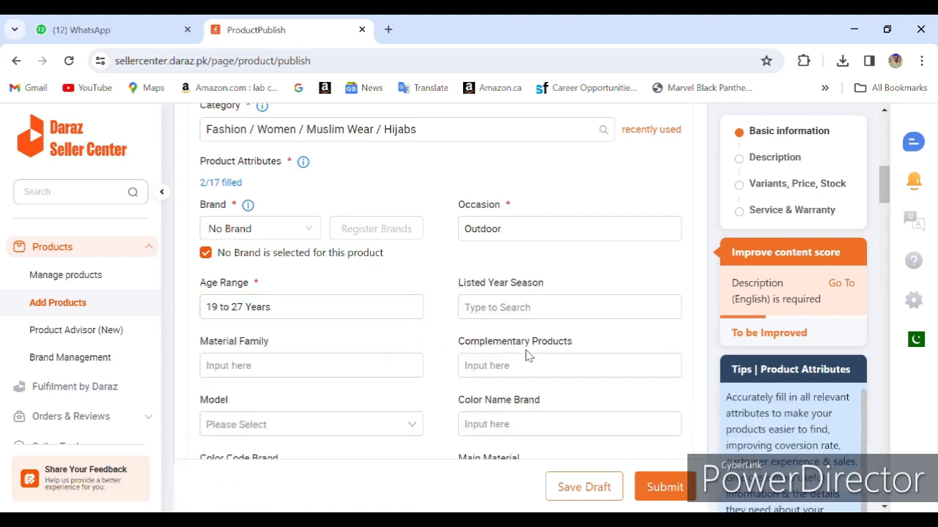
pyautogui.click(516, 313)
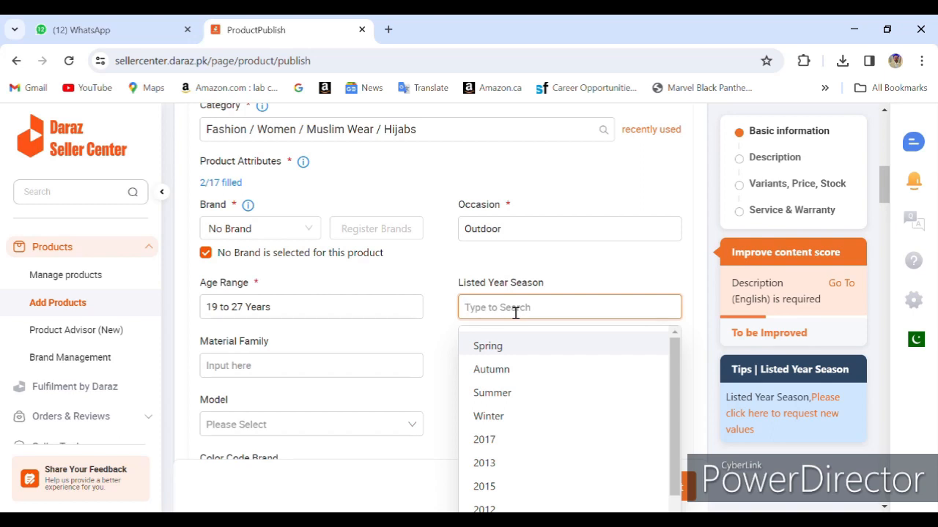
pyautogui.click(505, 395)
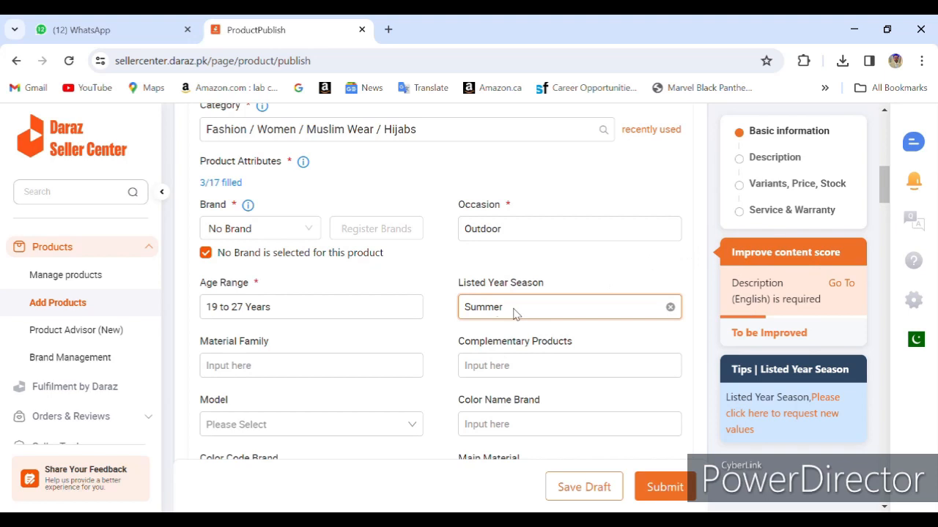
# Enter "georgette" as the Material Family and "NO" for Complementary Products
pyautogui.click(303, 373)
pyautogui.write('geo')
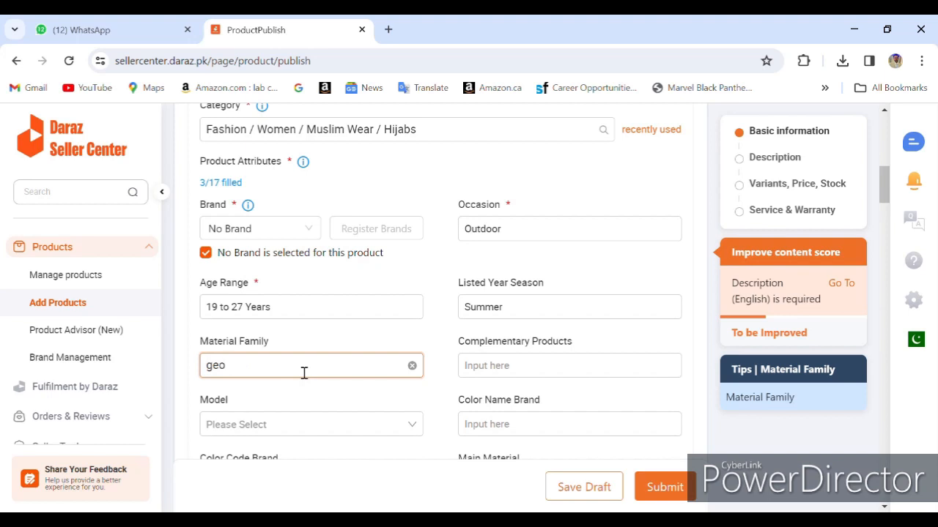
pyautogui.write('rgette')
pyautogui.click(515, 366)
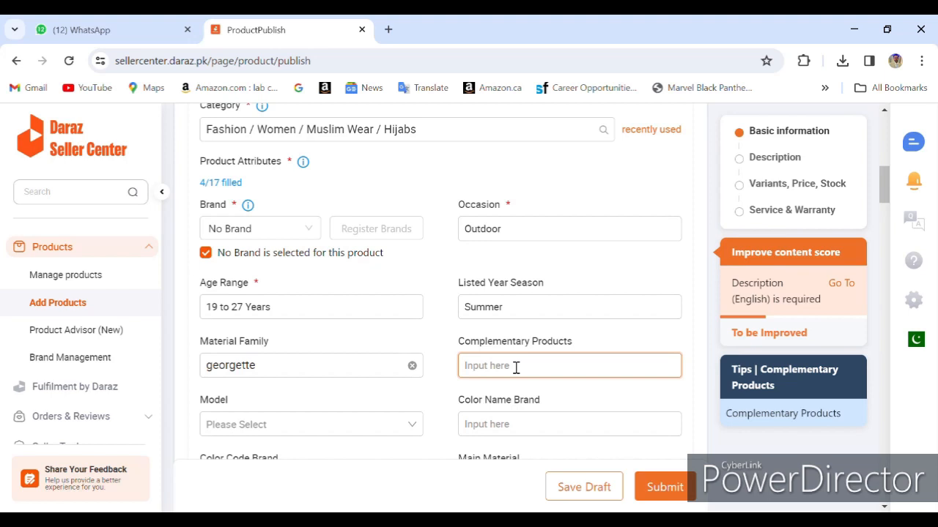
pyautogui.write('NO')
# Check which choices are offered for the product's Model attribute
pyautogui.click(283, 433)
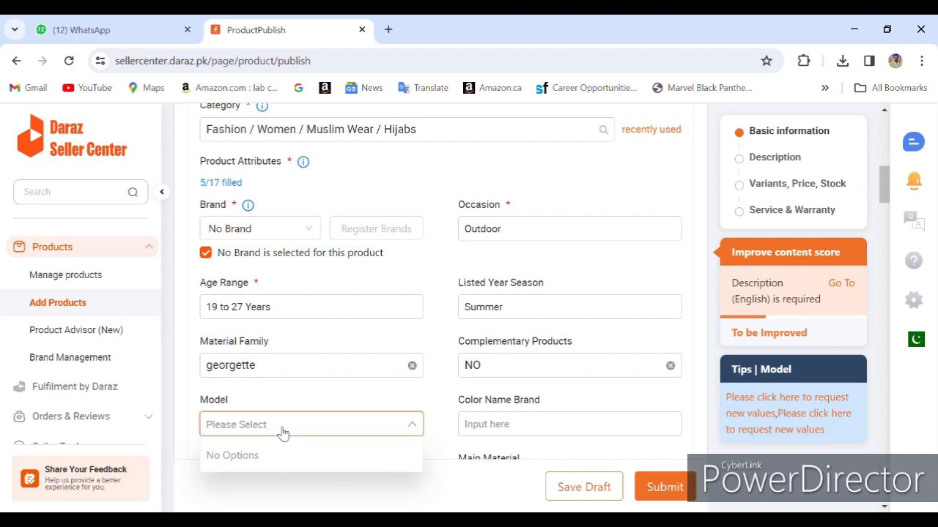
pyautogui.scroll(-2, 885, 209)
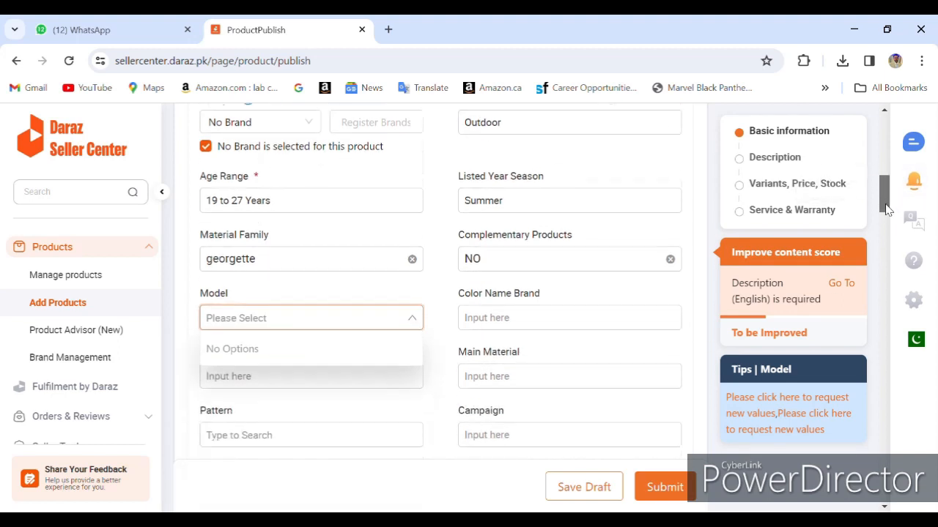
pyautogui.scroll(-3, 885, 208)
pyautogui.click(305, 161)
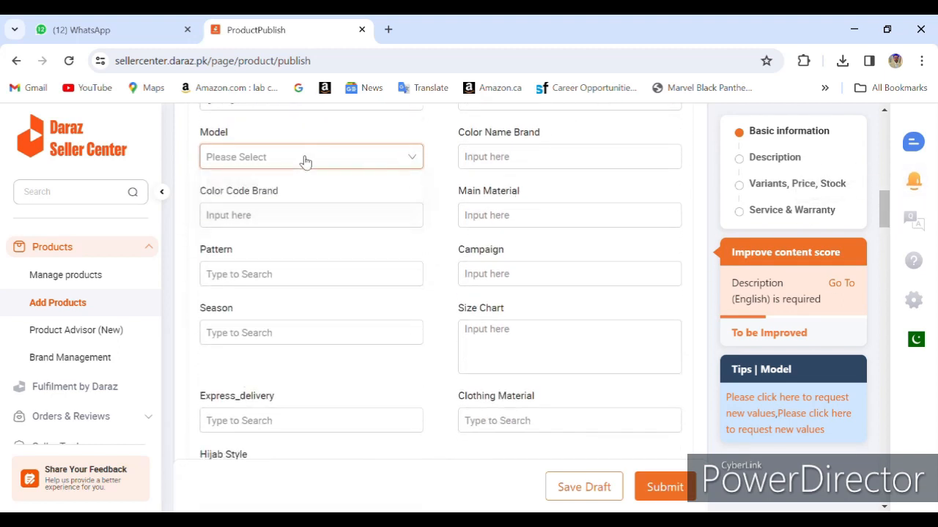
pyautogui.click(308, 158)
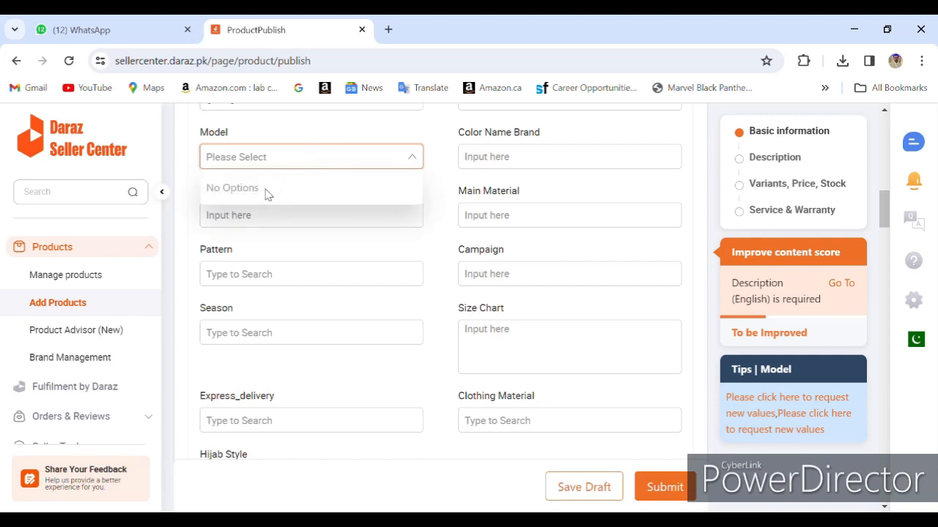
pyautogui.click(389, 155)
pyautogui.click(393, 155)
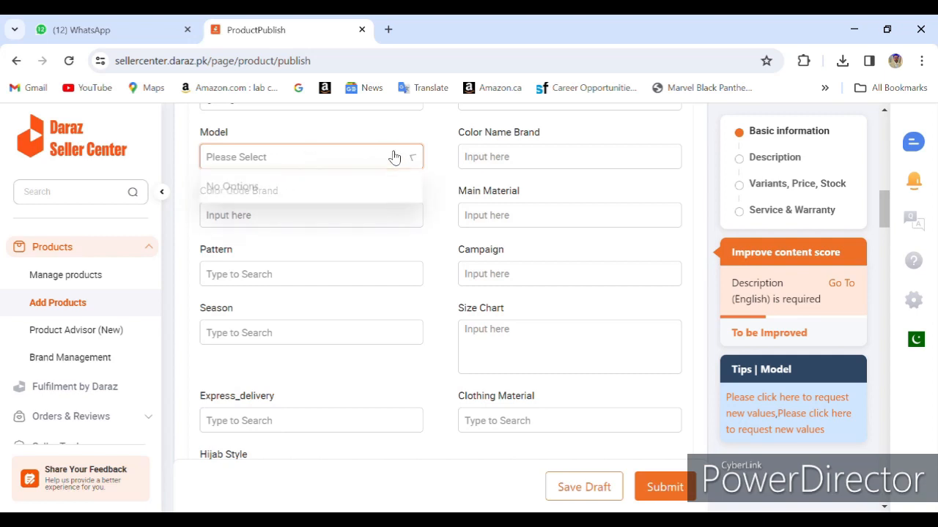
# Enter "NO" for Color Name Brand and "Georgette" as the Main Material
pyautogui.click(514, 159)
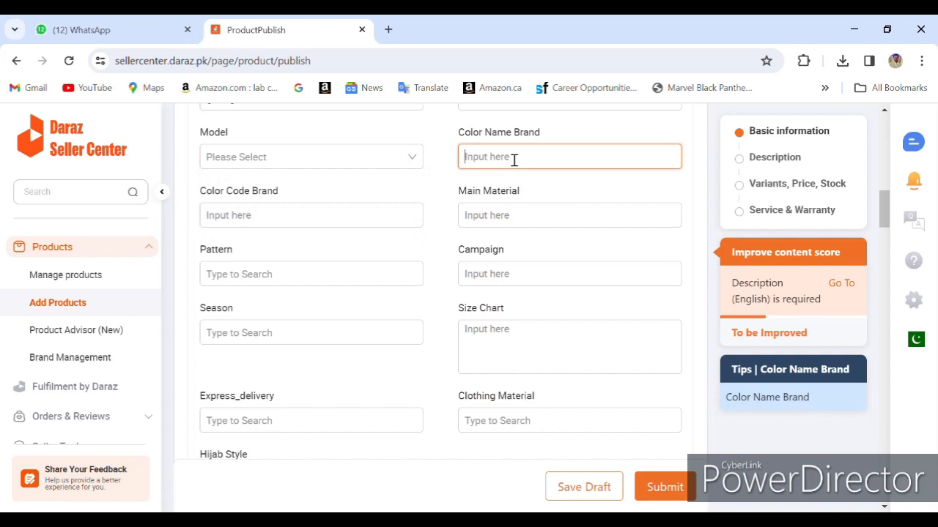
pyautogui.write('NO')
pyautogui.click(497, 217)
pyautogui.write('Georgette')
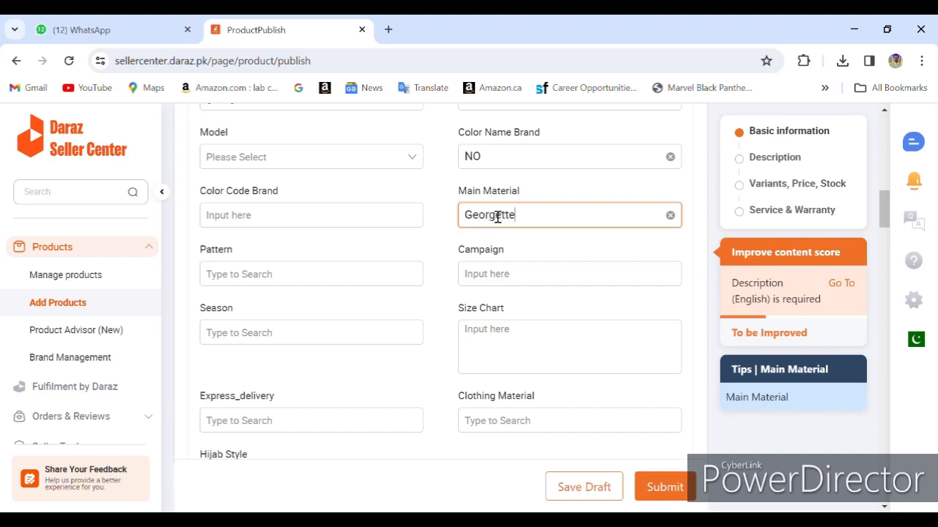
# Enter "NO" for both the Campaign and Color Code Brand attributes
pyautogui.click(496, 280)
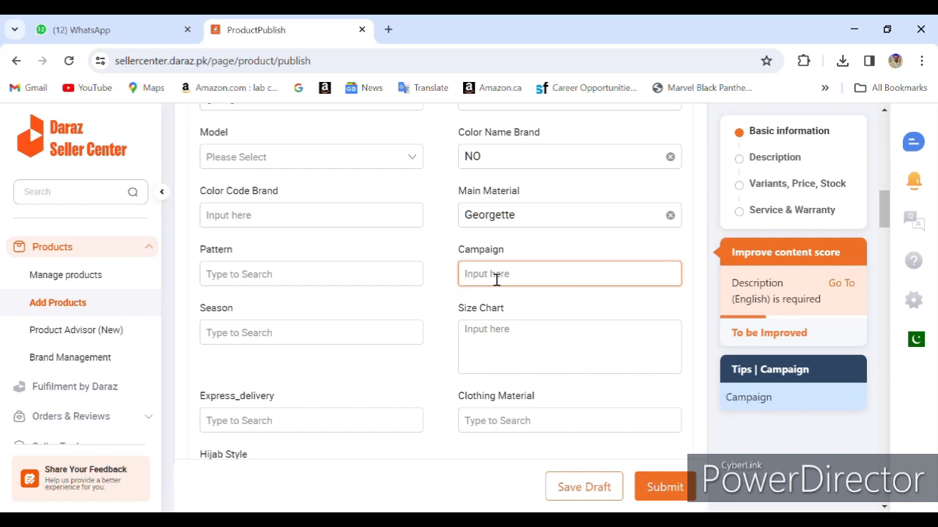
pyautogui.write('NO')
pyautogui.click(303, 228)
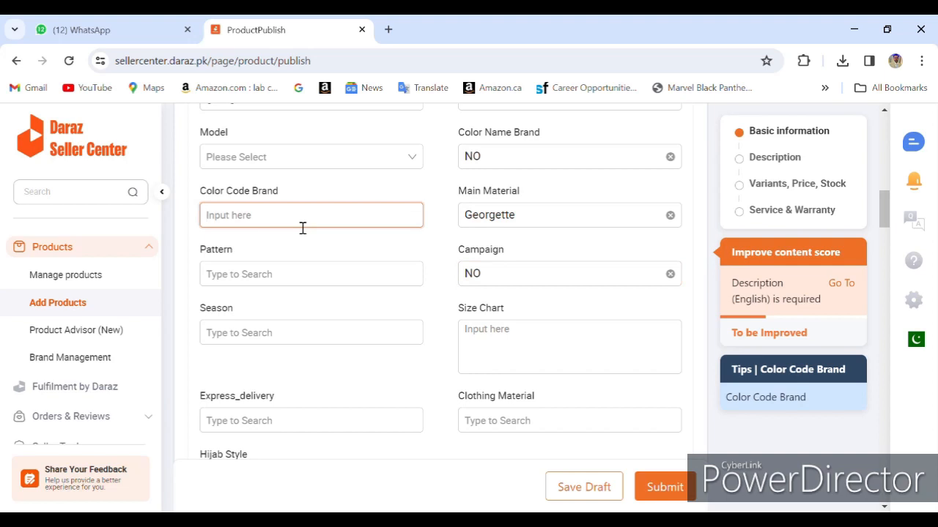
pyautogui.write('NO')
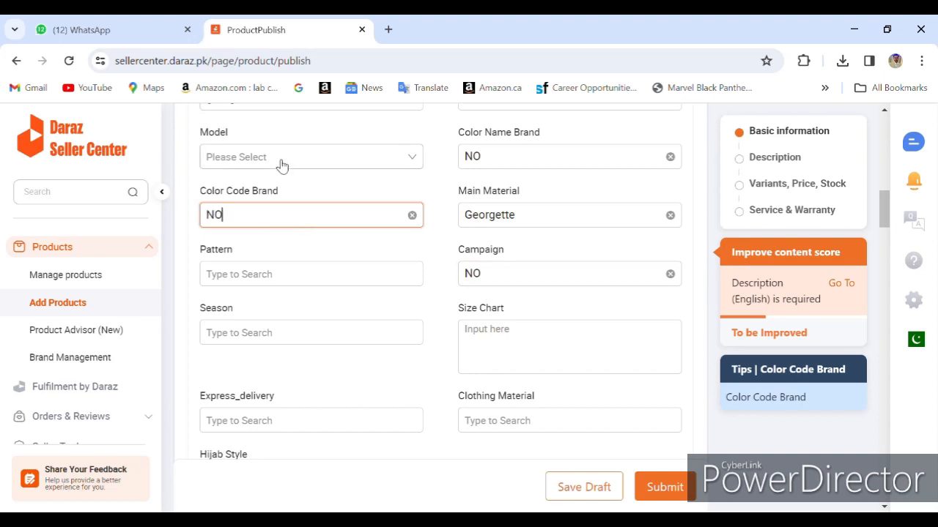
pyautogui.click(281, 160)
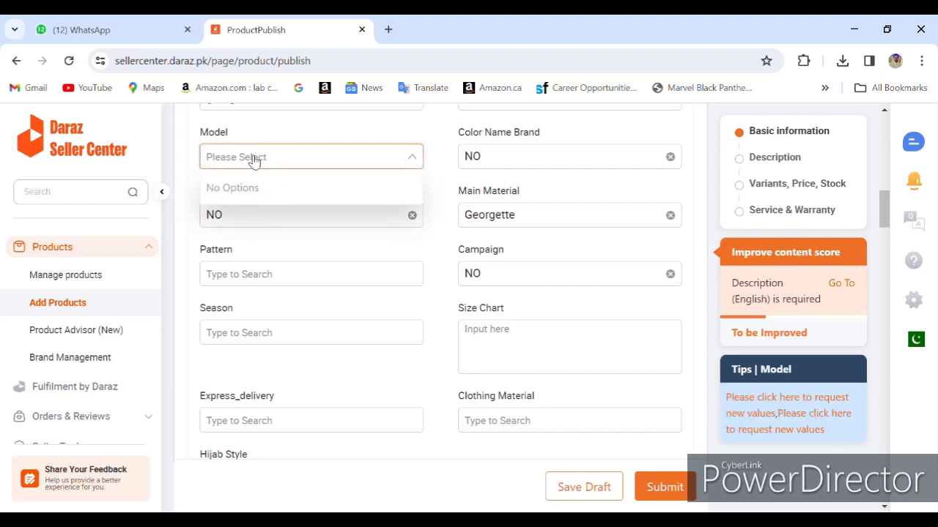
pyautogui.click(253, 161)
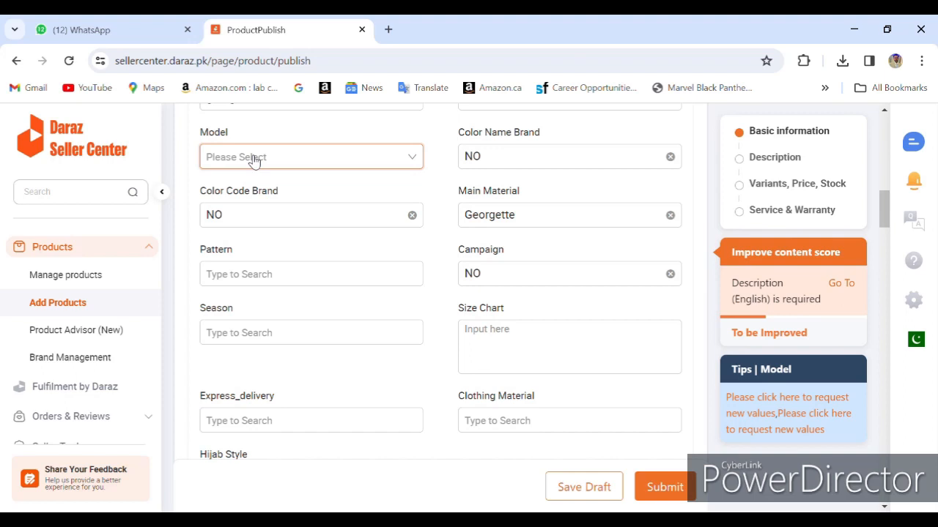
# Set the product's Pattern to Plain and its Season to Summer
pyautogui.click(244, 276)
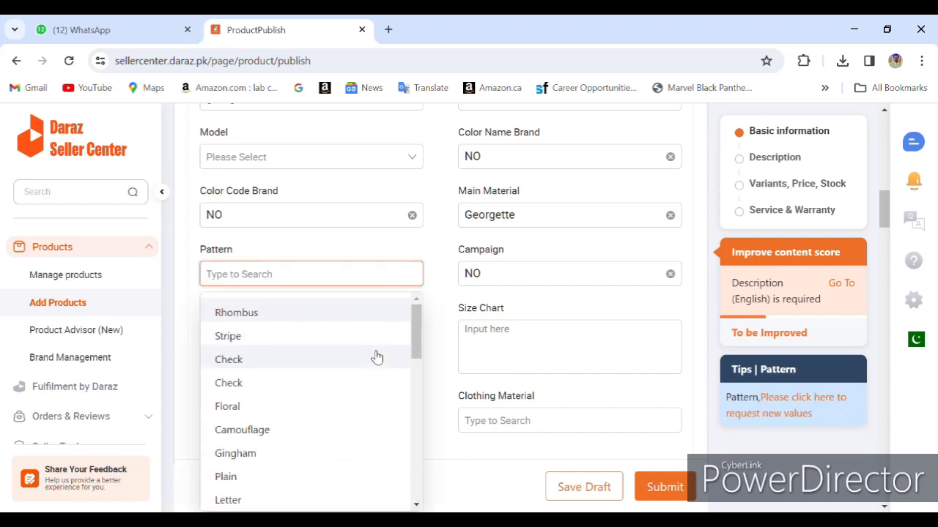
pyautogui.moveTo(418, 330); pyautogui.dragTo(420, 352)
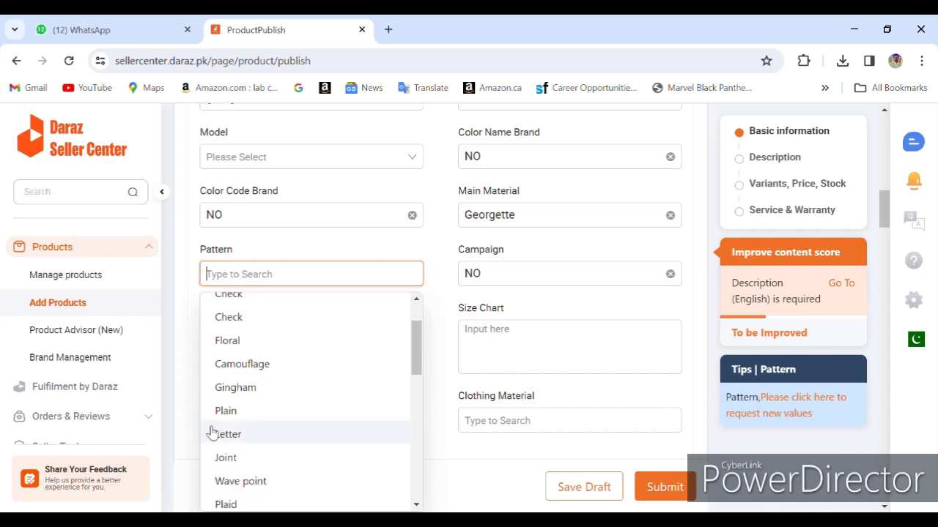
pyautogui.click(227, 411)
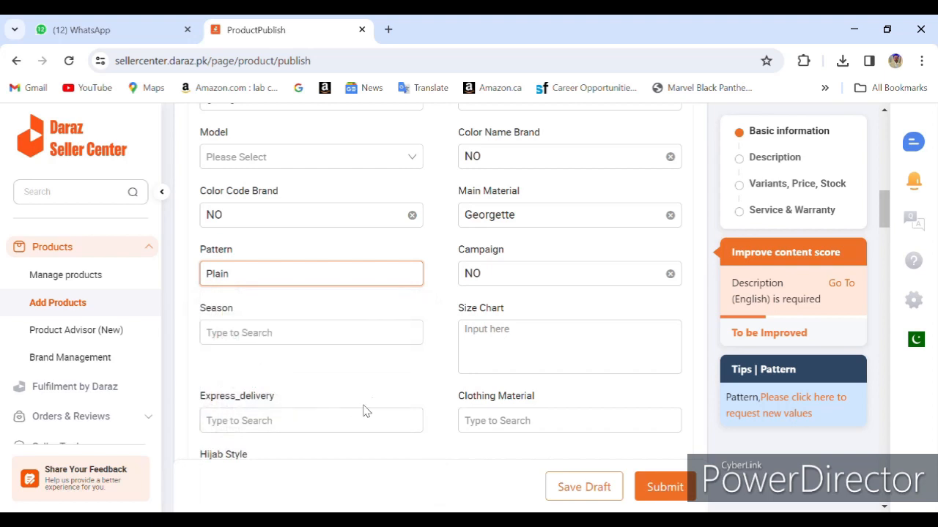
pyautogui.click(290, 342)
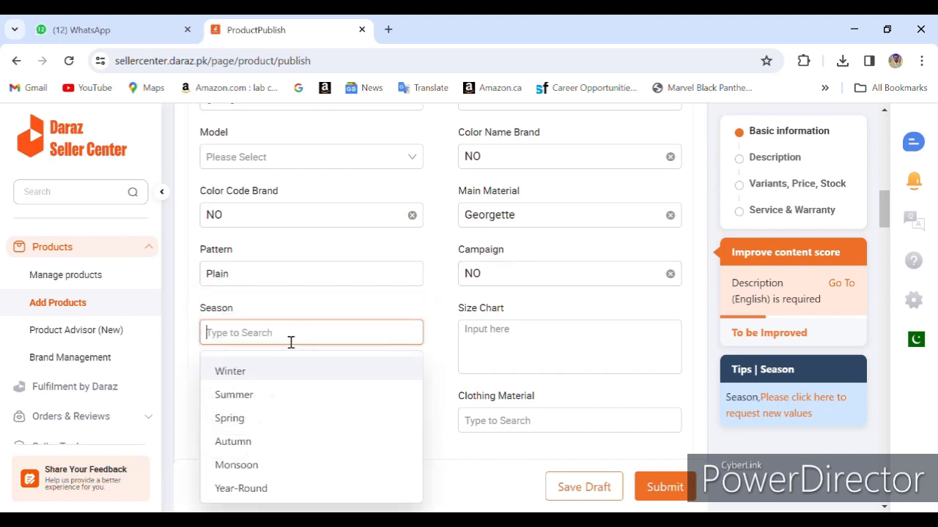
pyautogui.click(236, 393)
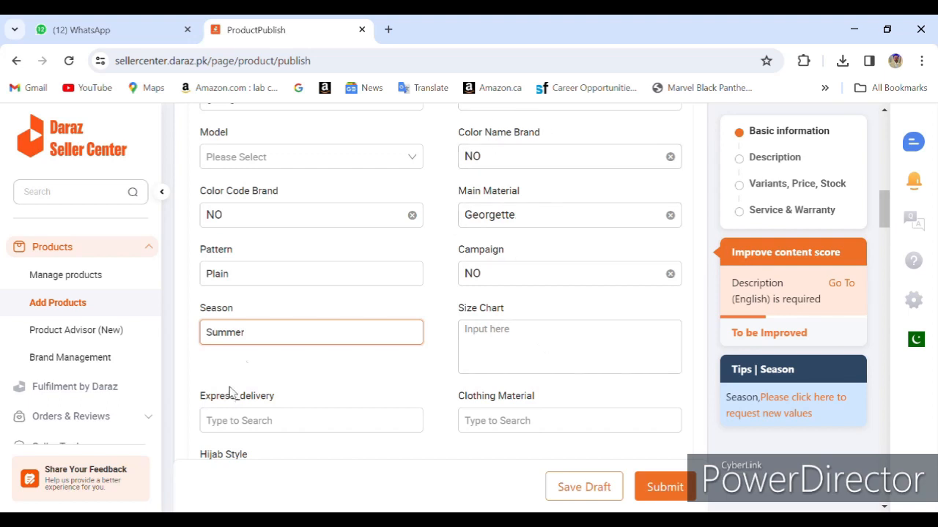
# Enter "STANDARD" as the Size Chart and choose Peshawar for Express_delivery
pyautogui.click(498, 349)
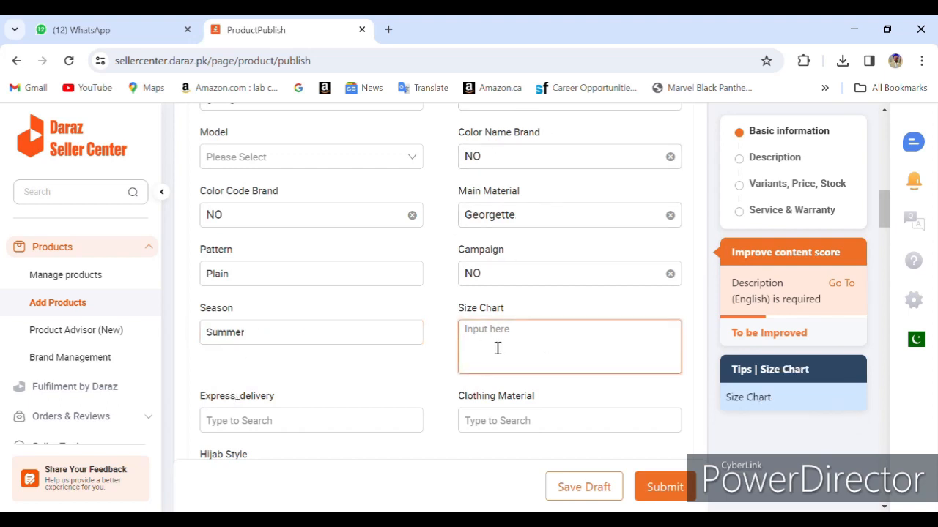
pyautogui.write('STANF')
pyautogui.press('BackSpace')
pyautogui.write('DARD')
pyautogui.click(268, 423)
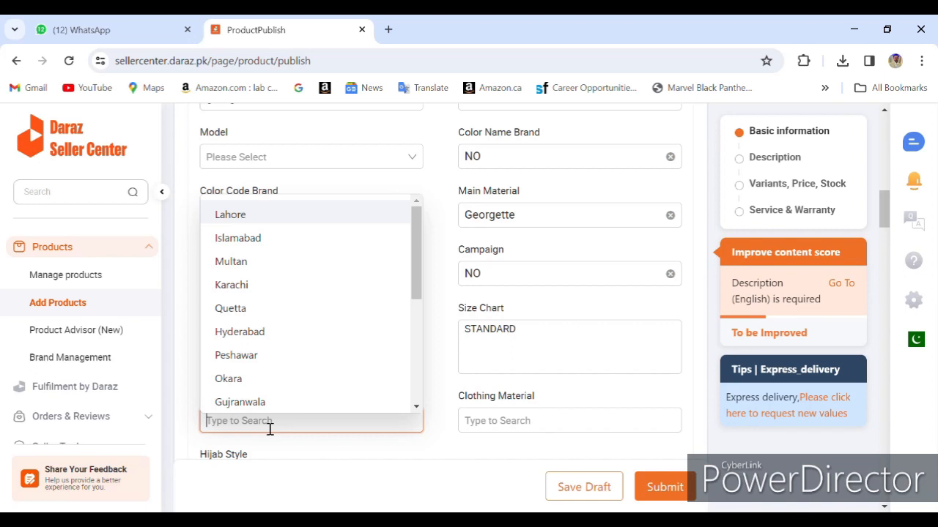
pyautogui.click(238, 357)
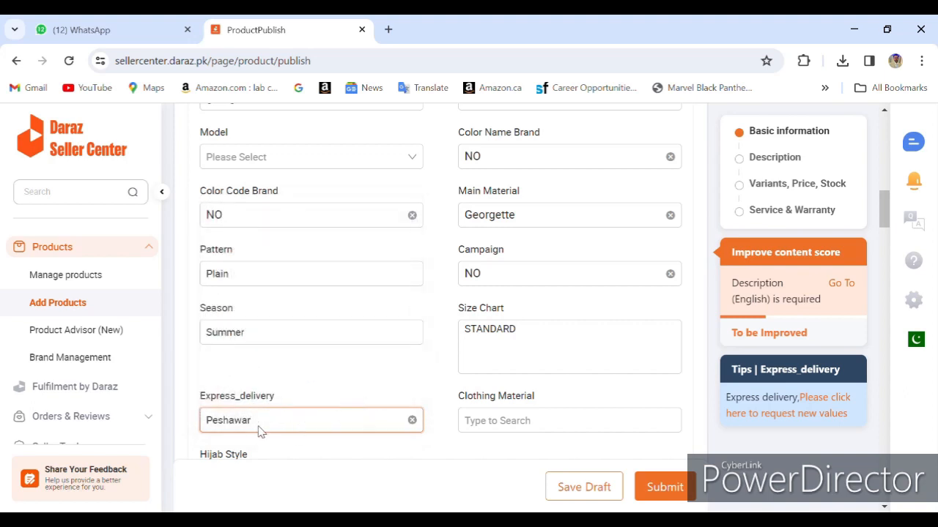
# Set the Clothing Material to Georgette and the Hijab Style to Hijab Instant
pyautogui.click(501, 429)
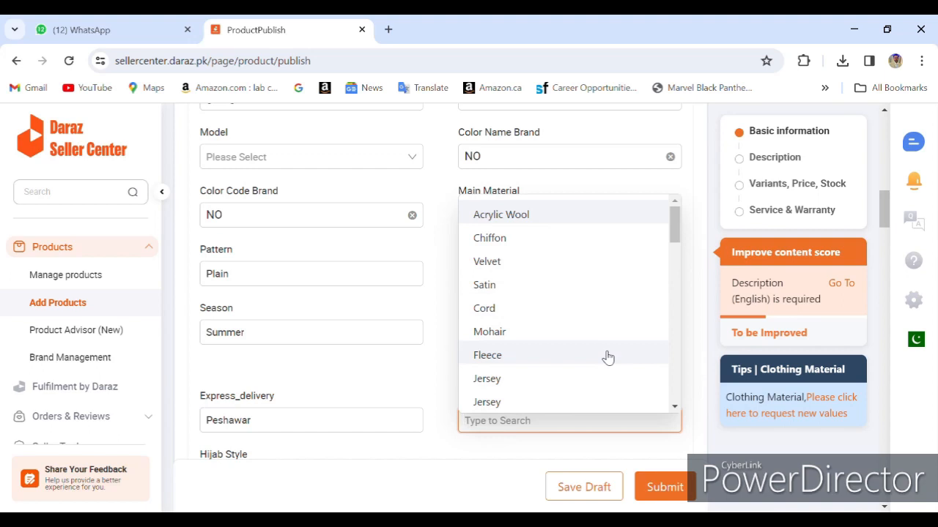
pyautogui.write('G')
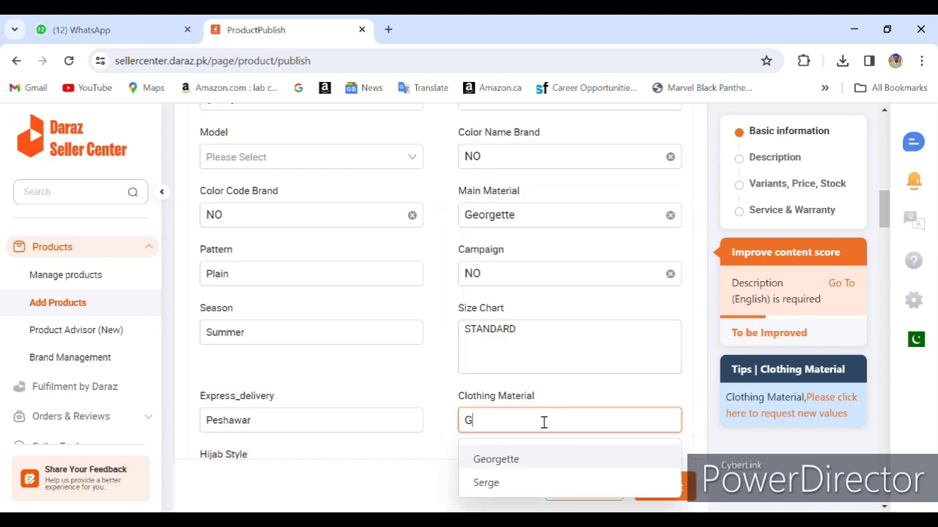
pyautogui.click(497, 460)
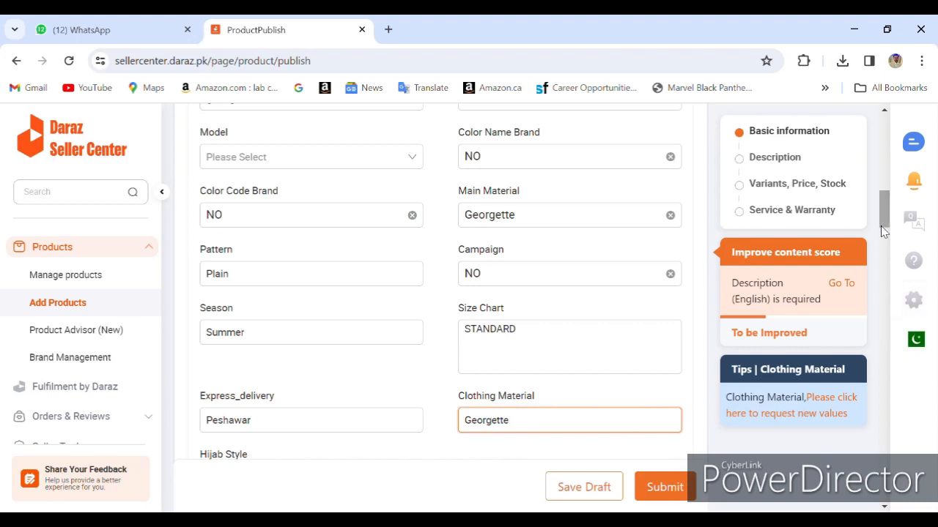
pyautogui.moveTo(883, 227); pyautogui.dragTo(883, 247)
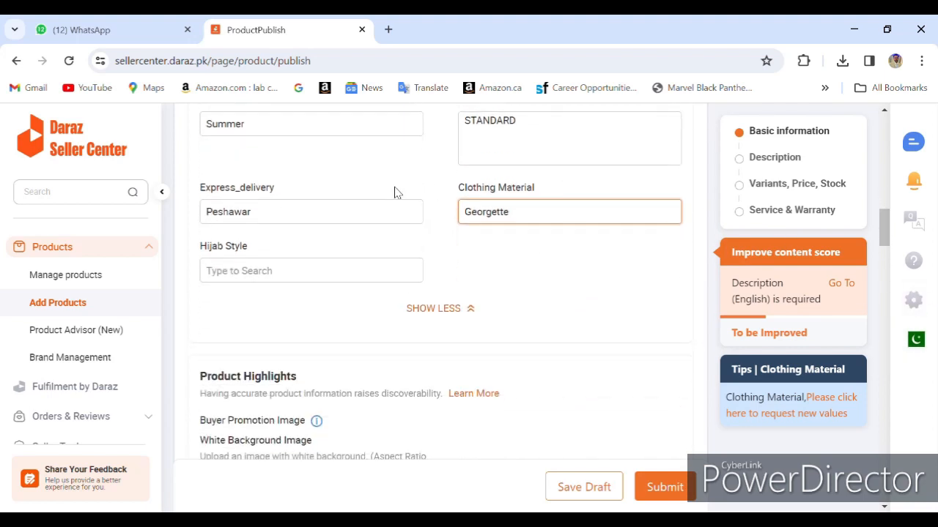
pyautogui.click(265, 273)
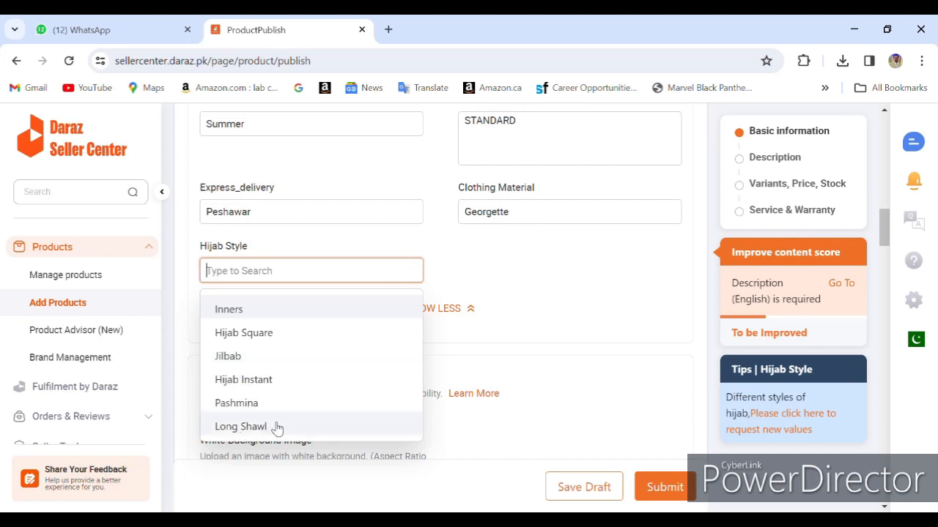
pyautogui.click(251, 382)
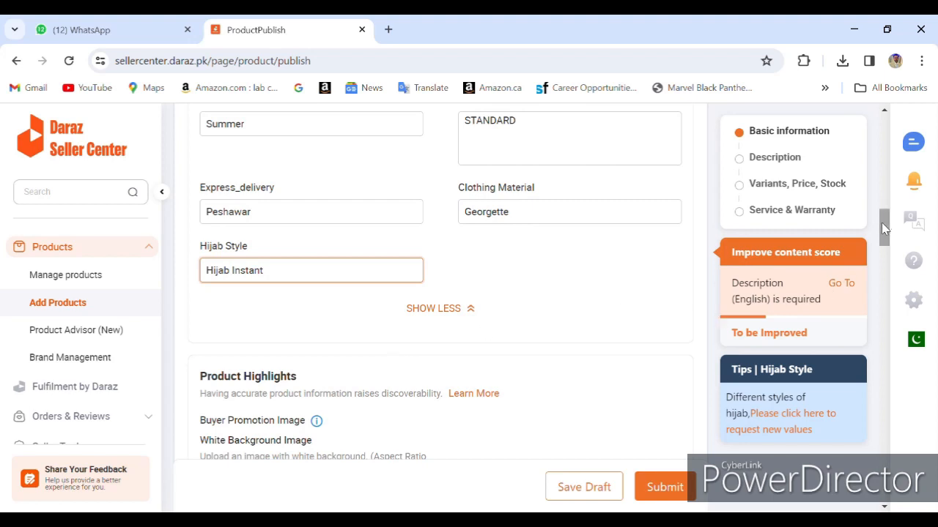
# Add the first Media Center image, the woman in the black abaya, as the White Background Image and close the image editor
pyautogui.scroll(-3, 886, 242)
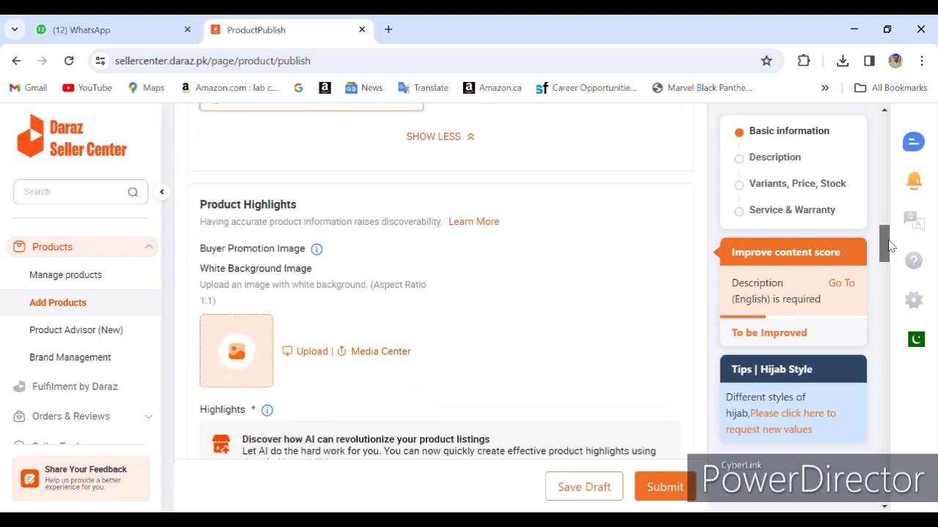
pyautogui.moveTo(889, 245); pyautogui.dragTo(890, 227)
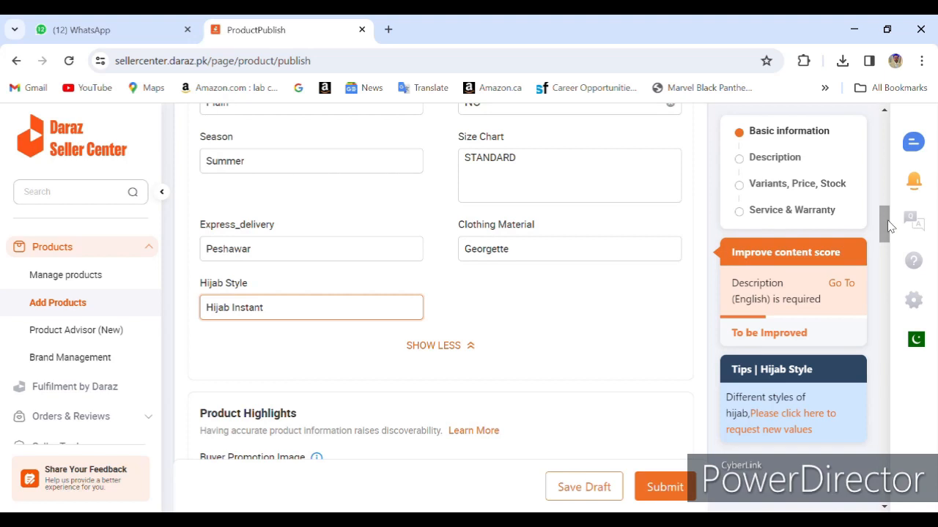
pyautogui.moveTo(887, 227); pyautogui.dragTo(885, 259)
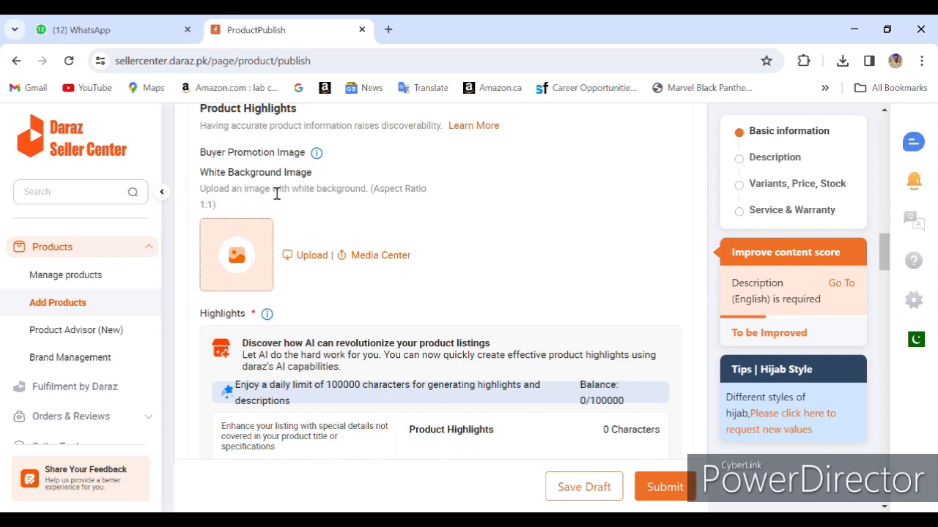
pyautogui.click(243, 256)
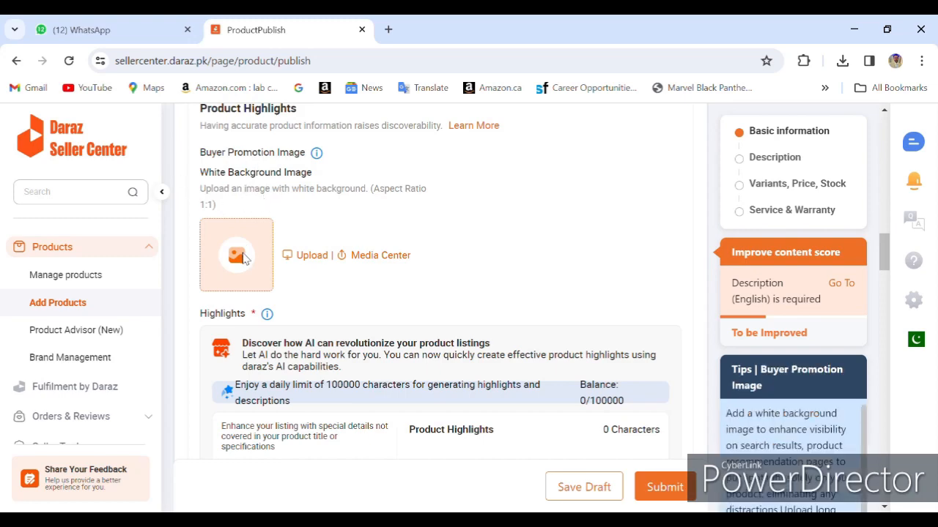
pyautogui.click(377, 258)
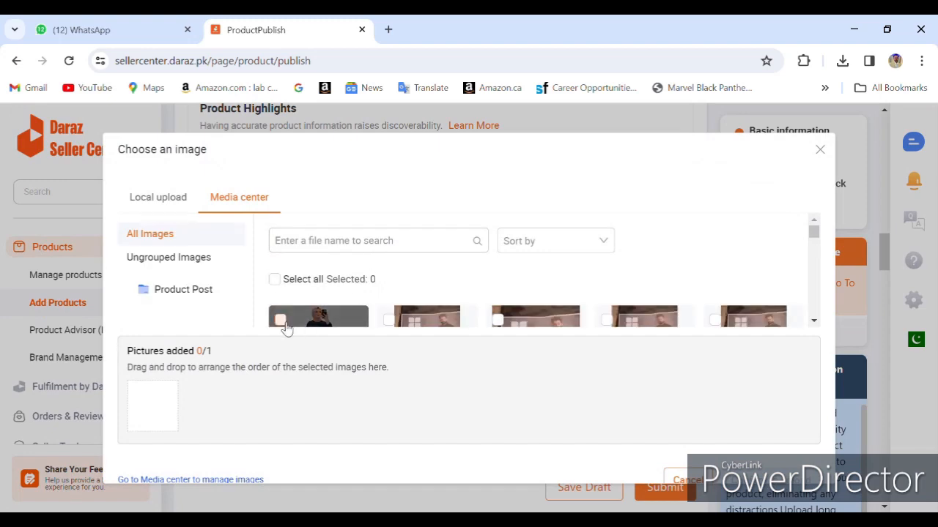
pyautogui.click(281, 321)
pyautogui.click(756, 482)
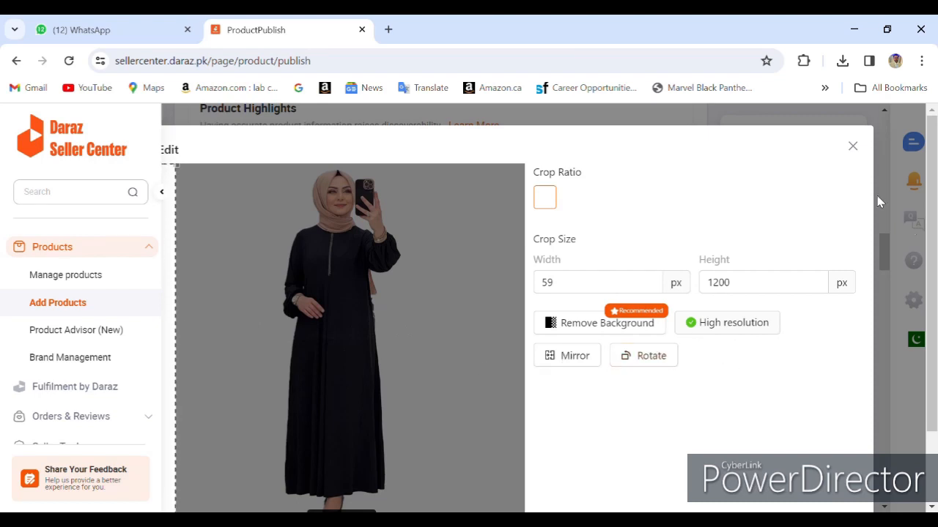
pyautogui.click(852, 145)
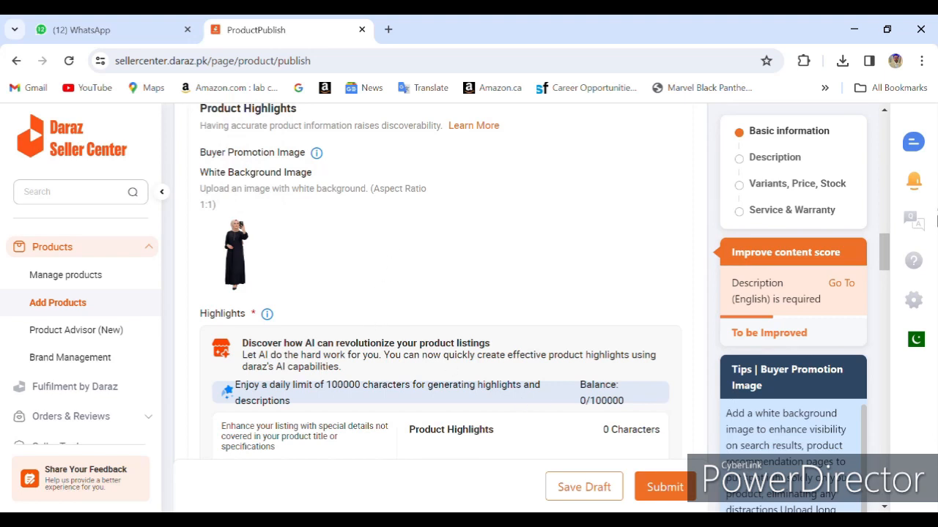
# Generate the product highlights with the AI tool from the existing product attributes
pyautogui.scroll(-3, 885, 249)
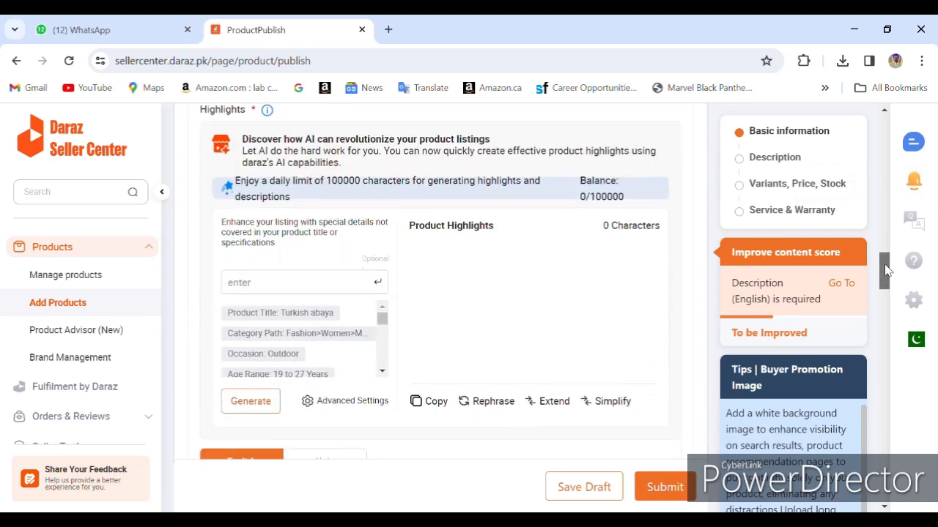
pyautogui.scroll(-1, 885, 271)
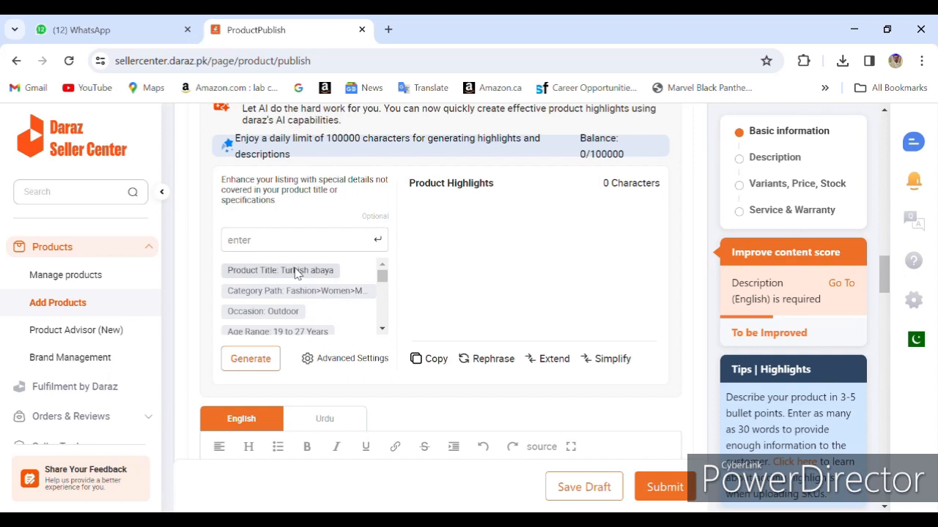
pyautogui.click(250, 361)
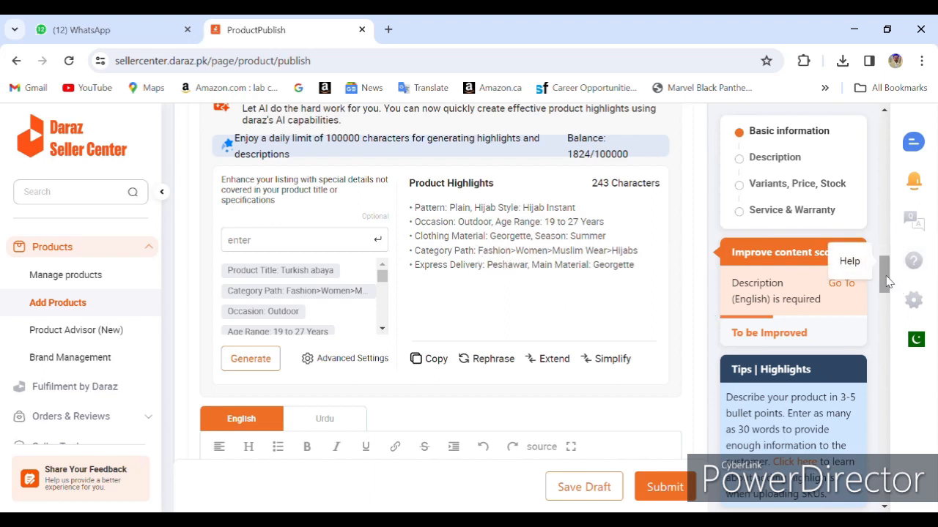
# Expand the additional attributes under Highlights and copy all the AI-generated highlights into the English highlights editor
pyautogui.moveTo(882, 273); pyautogui.dragTo(885, 306)
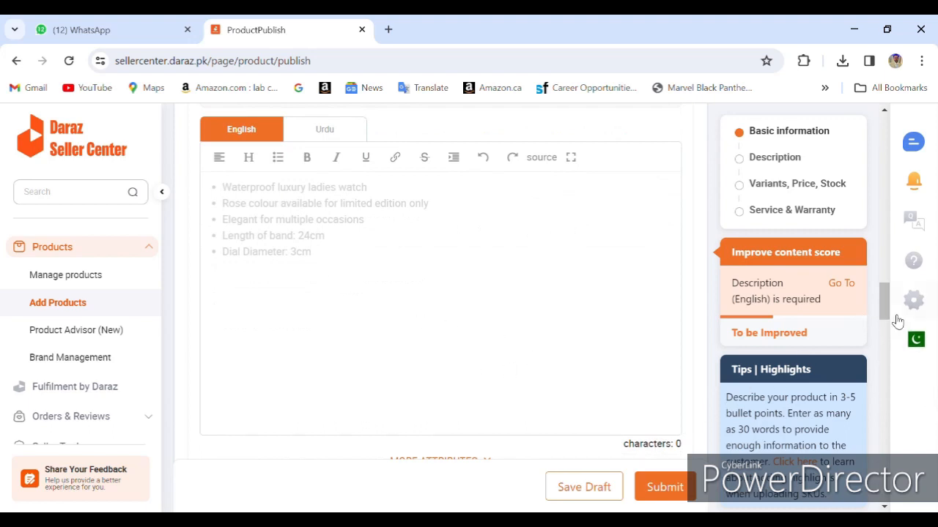
pyautogui.moveTo(885, 320); pyautogui.dragTo(885, 297)
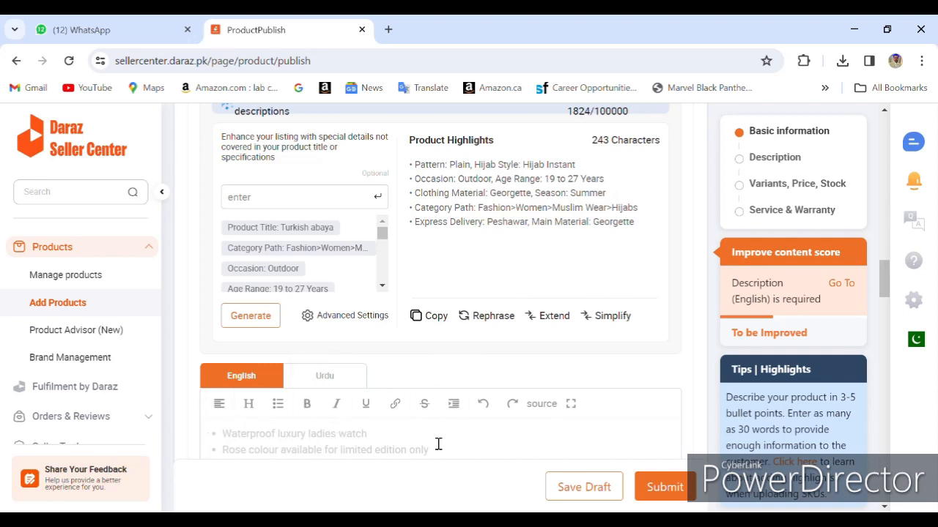
pyautogui.moveTo(886, 271); pyautogui.dragTo(893, 313)
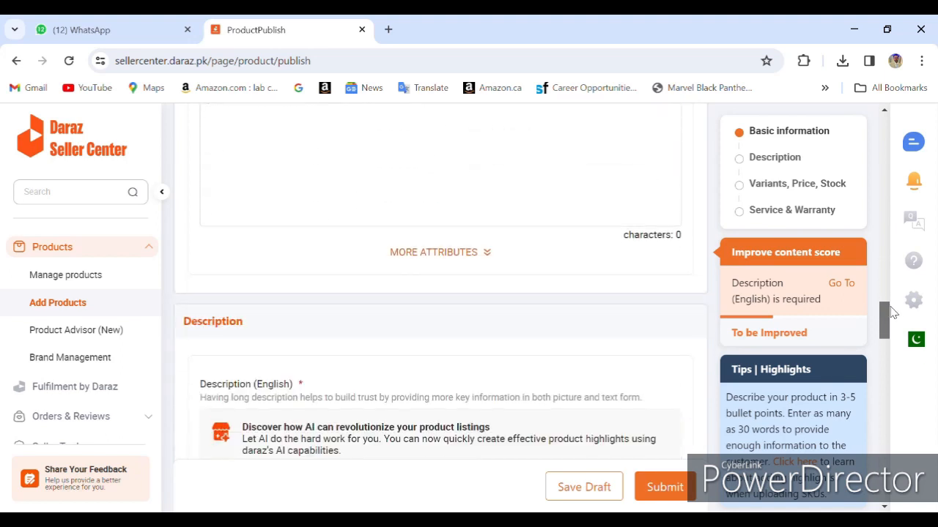
pyautogui.click(446, 257)
pyautogui.moveTo(881, 332); pyautogui.dragTo(884, 297)
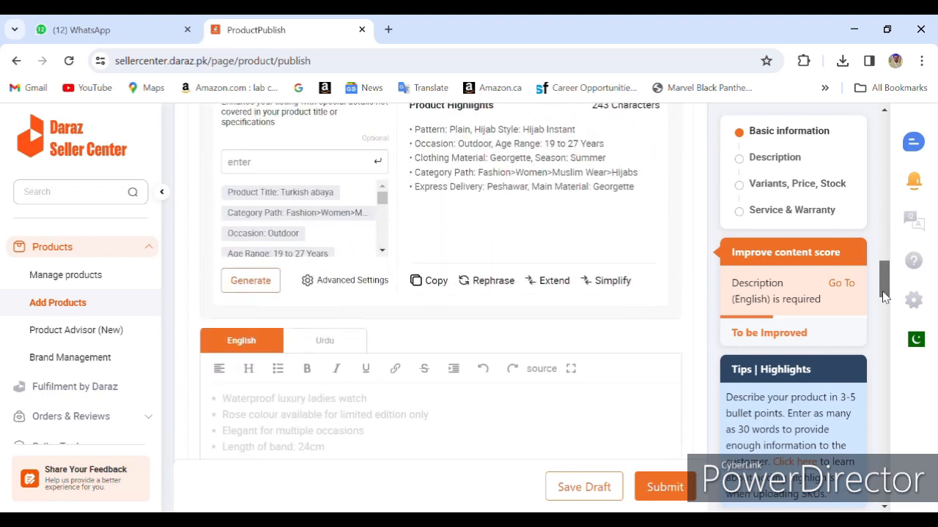
pyautogui.moveTo(638, 192); pyautogui.dragTo(405, 125)
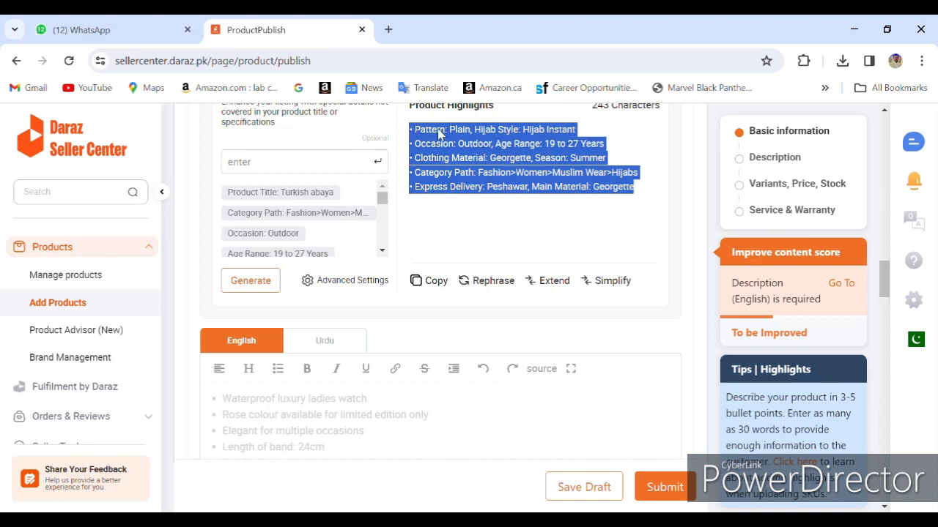
pyautogui.click(335, 406)
pyautogui.write('Pattern: Plain, Hijab Style: Hijab Instant Occasion: Outdoor, Age Range: 19 to 27 Years Clothing Material: Georgette, Season: Summer Category Path: Fashion>Women>Muslim Wear>Hijabs Express Delivery: Peshawar, Main Material: Georgette')
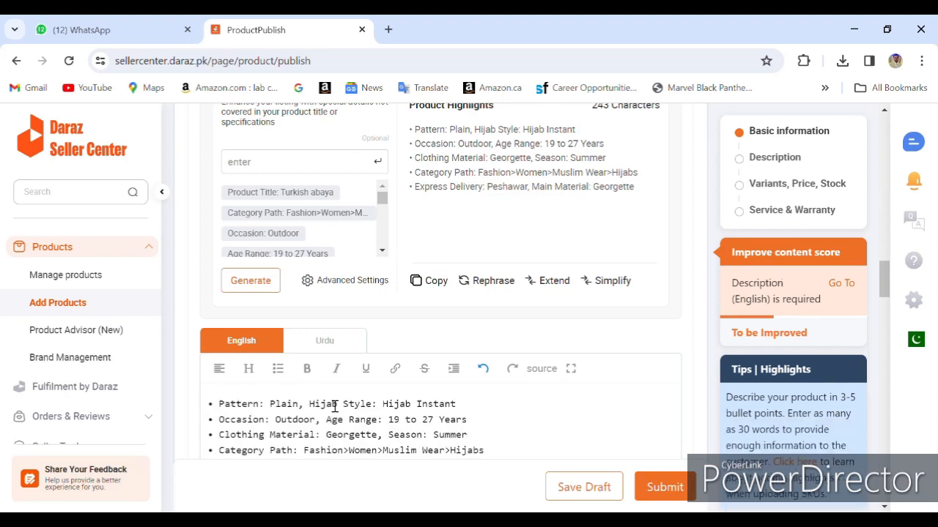
# Enter "1 ABAYA" for What's in the box and try to submit the product
pyautogui.moveTo(884, 275); pyautogui.dragTo(890, 307)
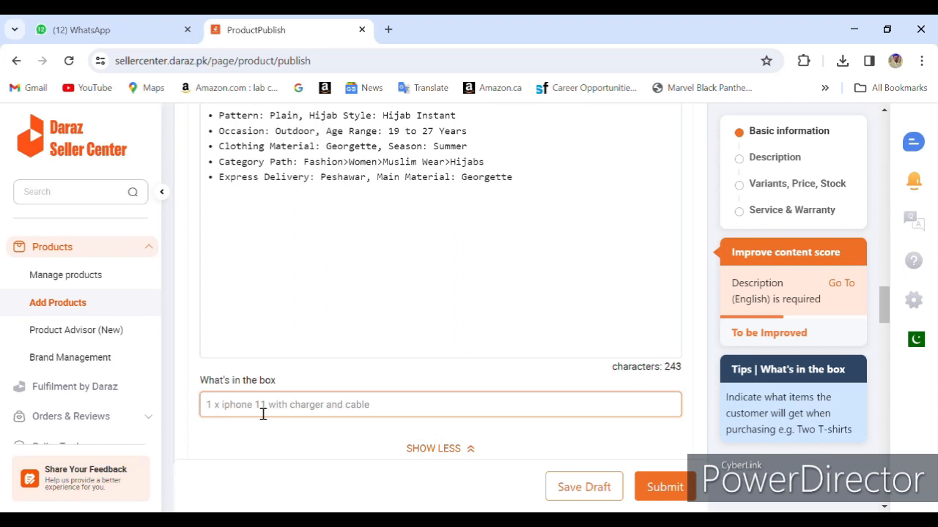
pyautogui.write('1 ABAYA')
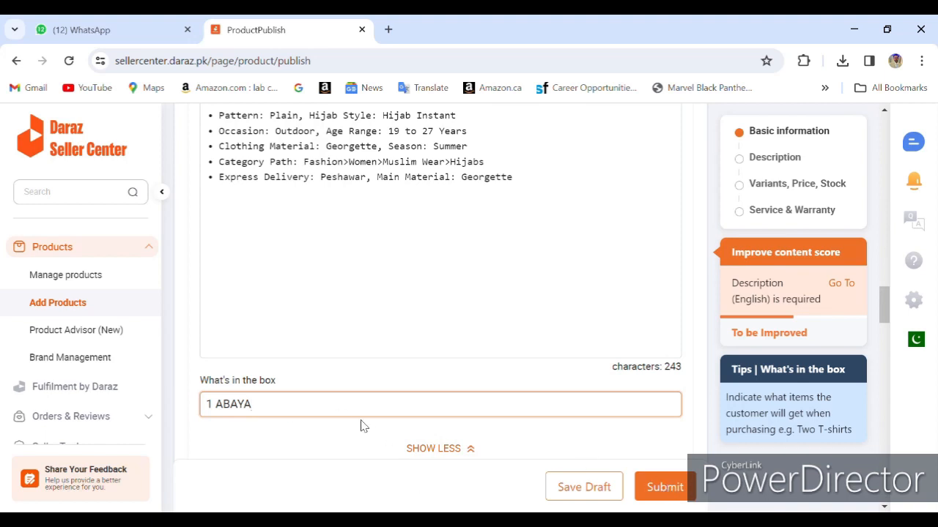
pyautogui.click(680, 496)
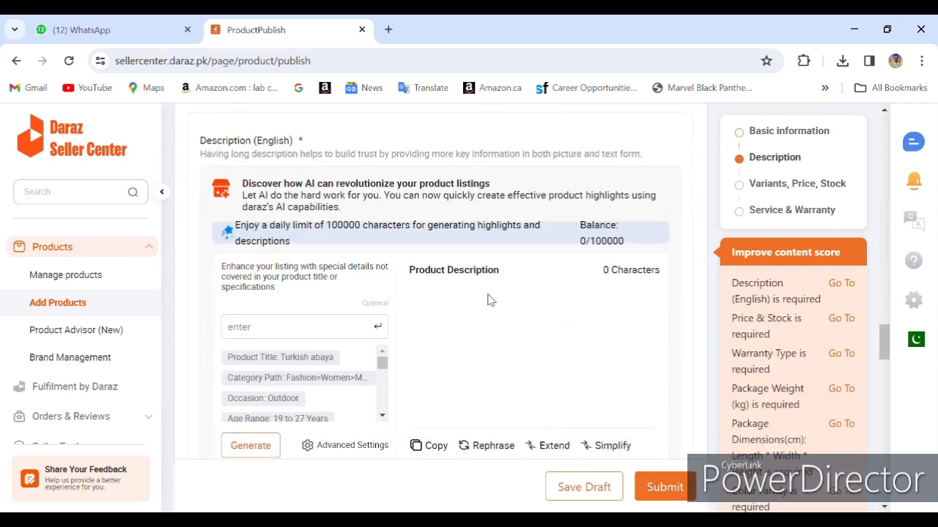
# Generate the English product description with the AI tool and read through the generated text
pyautogui.click(250, 446)
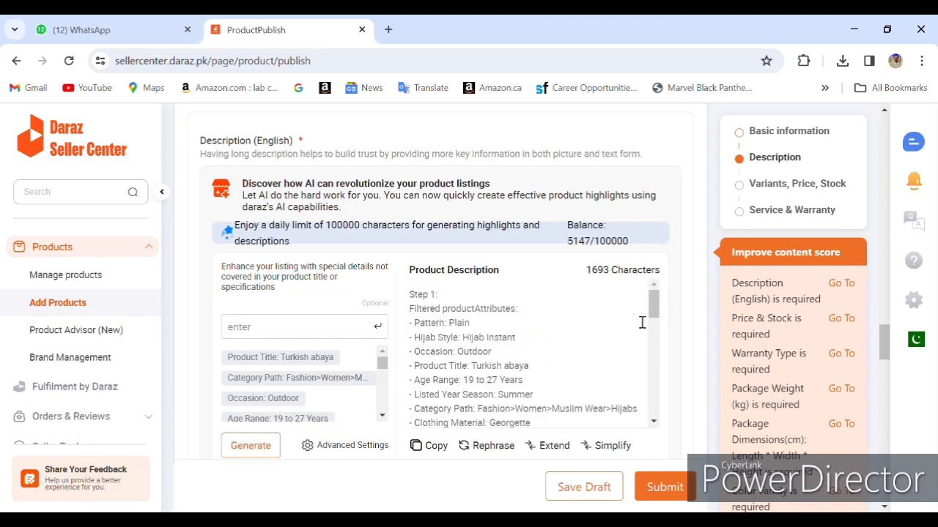
pyautogui.moveTo(654, 306); pyautogui.dragTo(659, 420)
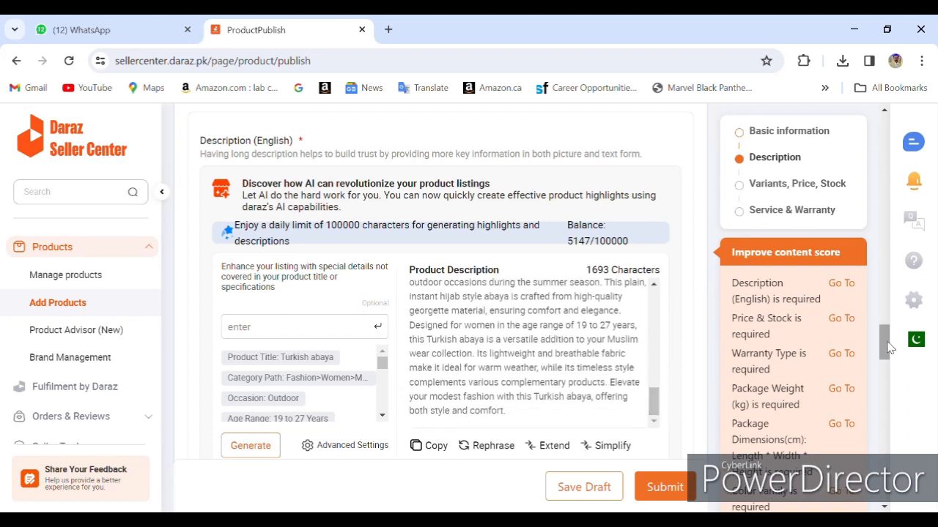
pyautogui.moveTo(886, 351); pyautogui.dragTo(890, 393)
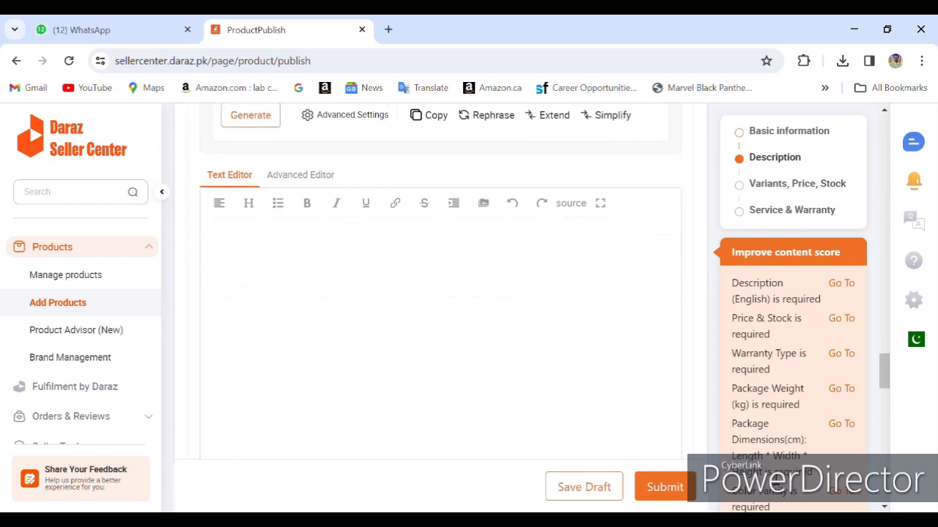
# Add the black abaya image from the Media Center to the first Color Family variant and set its color to Black
pyautogui.scroll(-5, 692, 499)
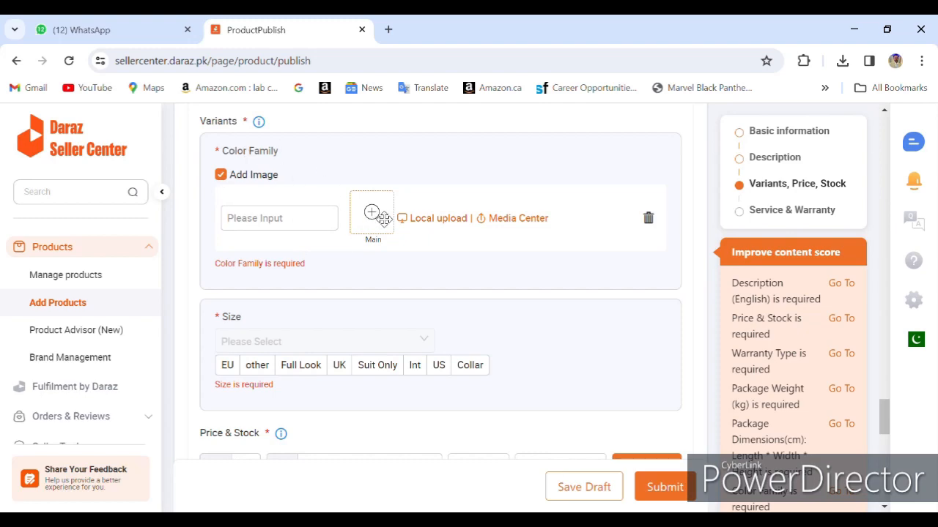
pyautogui.click(503, 218)
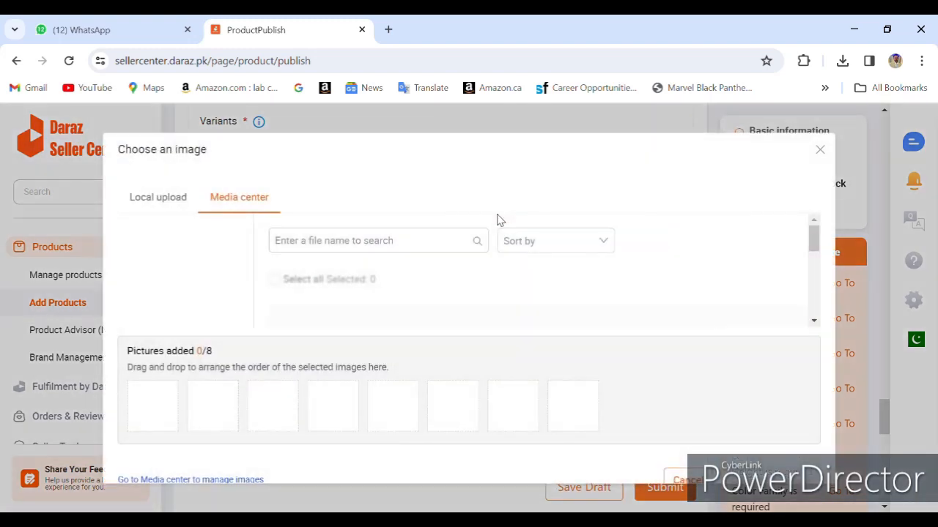
pyautogui.click(329, 321)
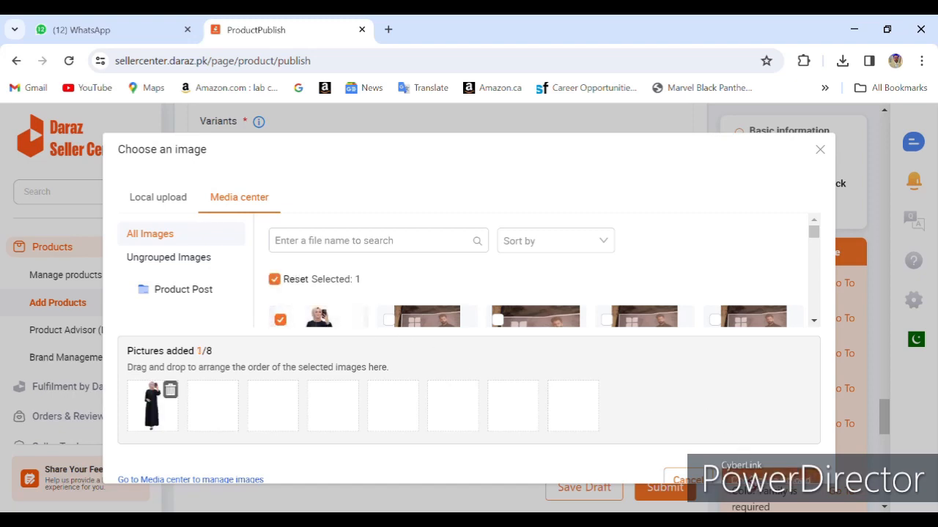
pyautogui.click(752, 484)
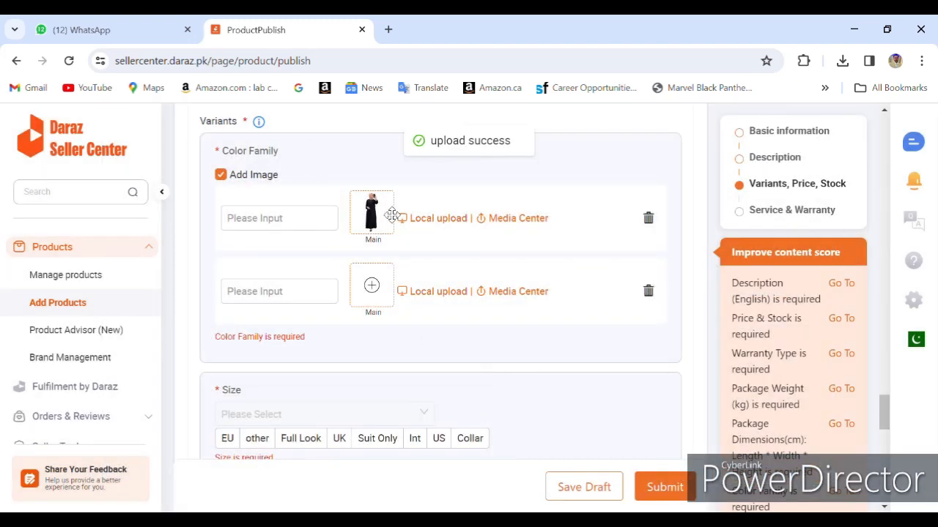
pyautogui.click(297, 220)
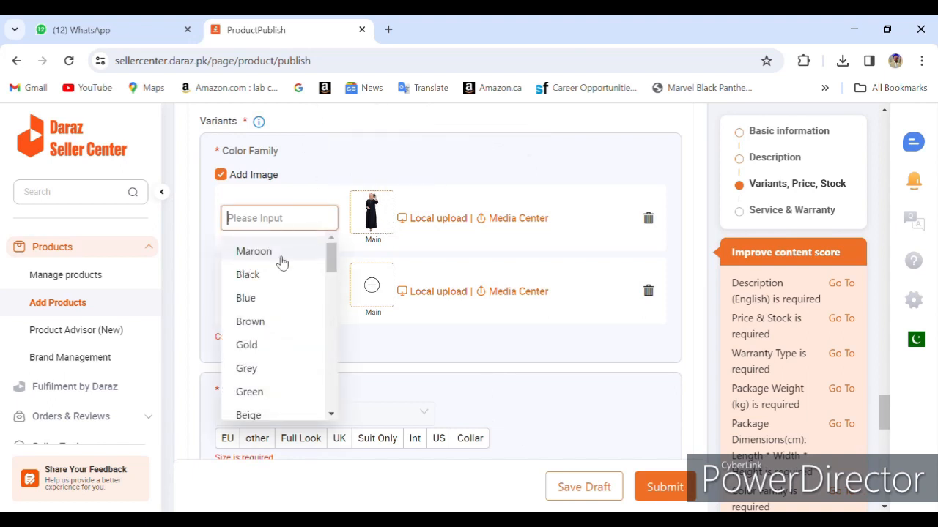
pyautogui.click(249, 276)
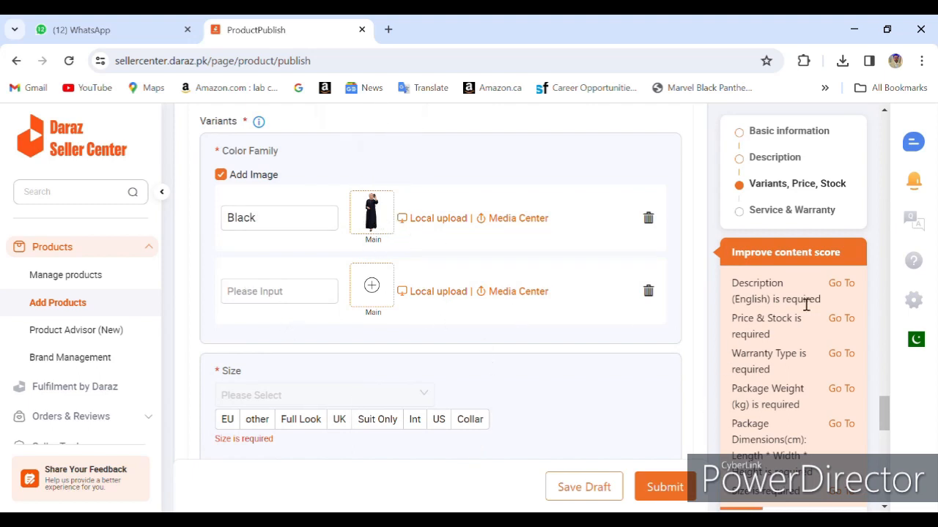
# Set the variant's Size to "One size" using the Int size system
pyautogui.moveTo(886, 415); pyautogui.dragTo(887, 428)
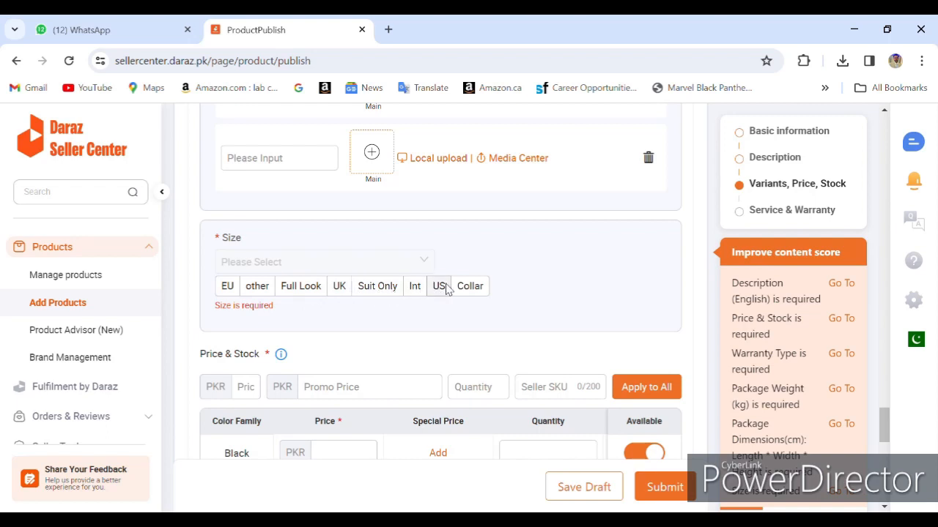
pyautogui.click(415, 285)
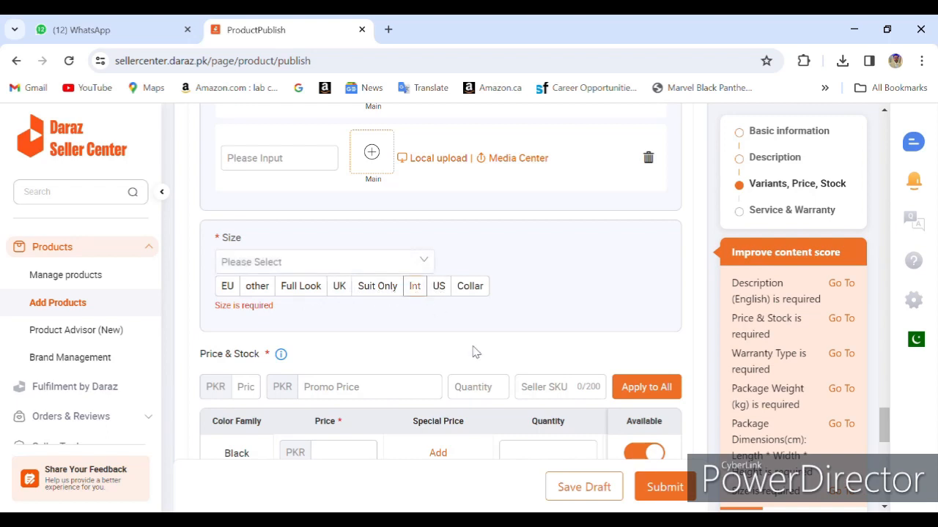
pyautogui.click(376, 268)
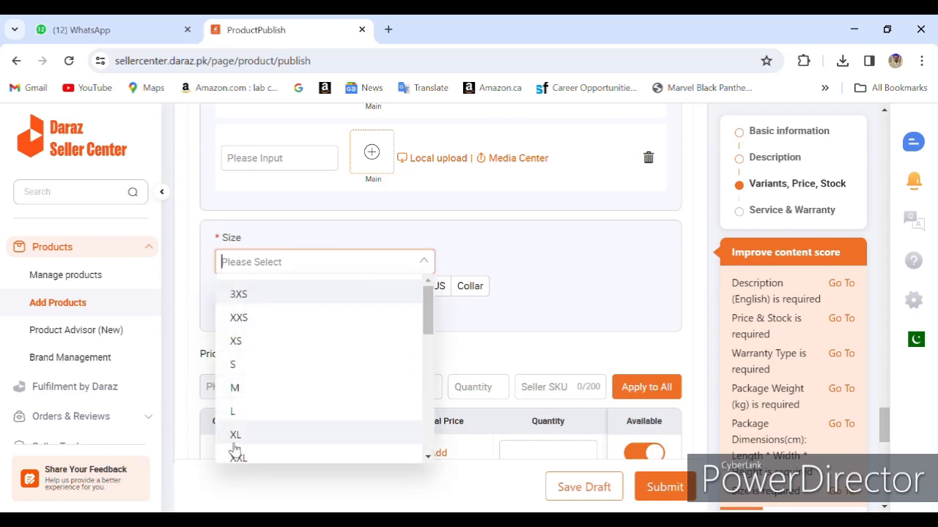
pyautogui.moveTo(424, 312); pyautogui.dragTo(432, 361)
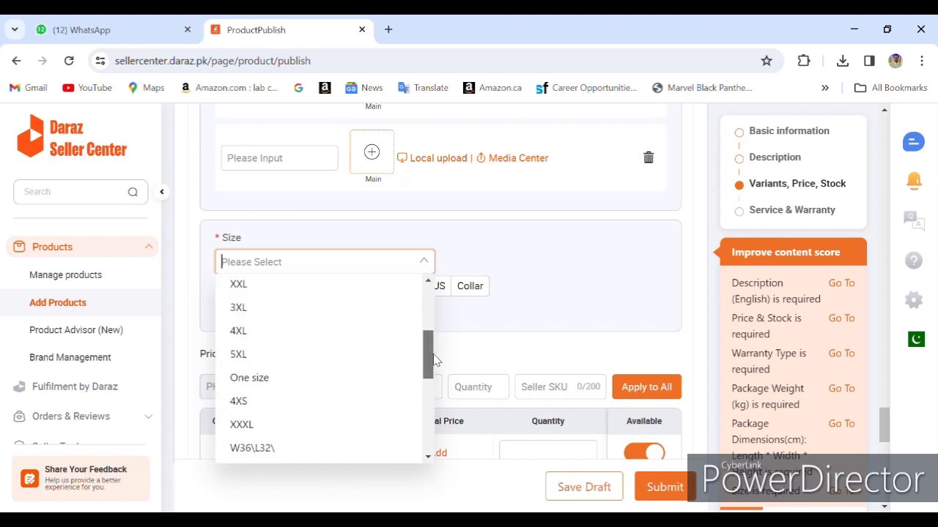
pyautogui.click(245, 377)
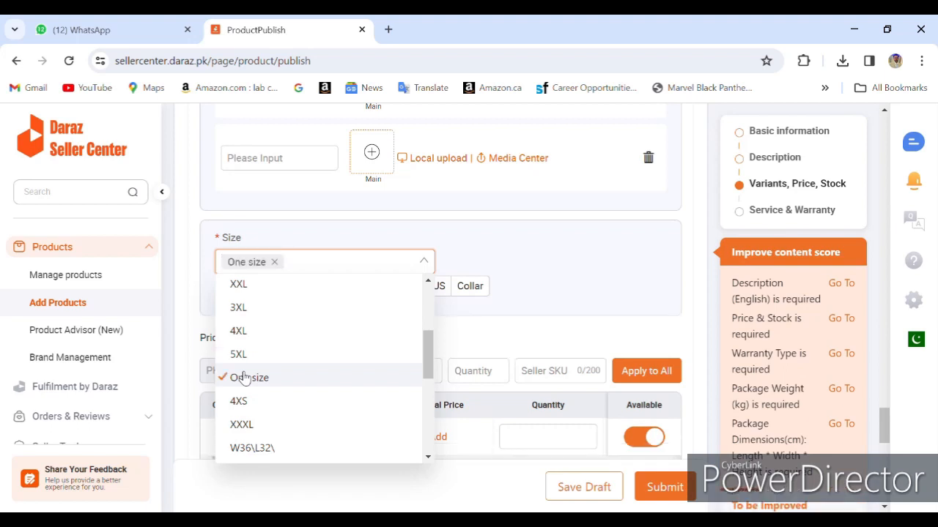
pyautogui.click(542, 260)
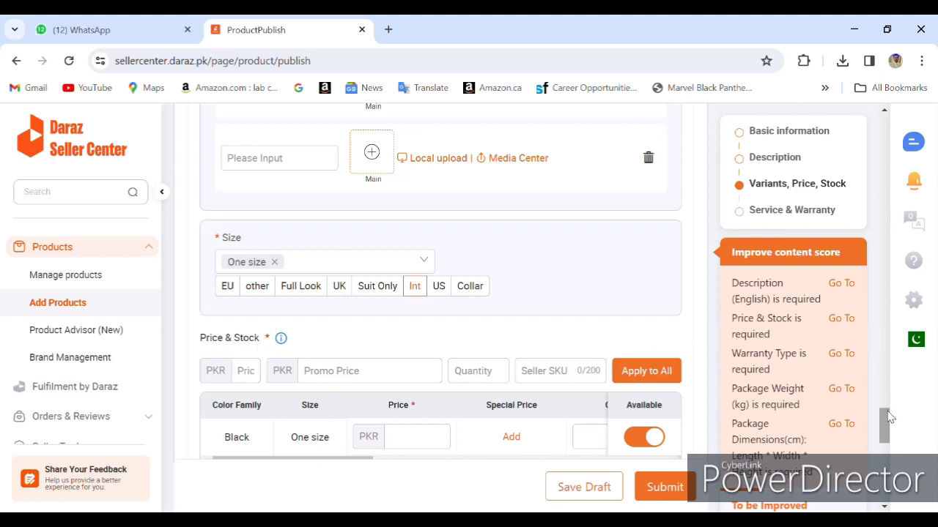
pyautogui.scroll(-1, 885, 421)
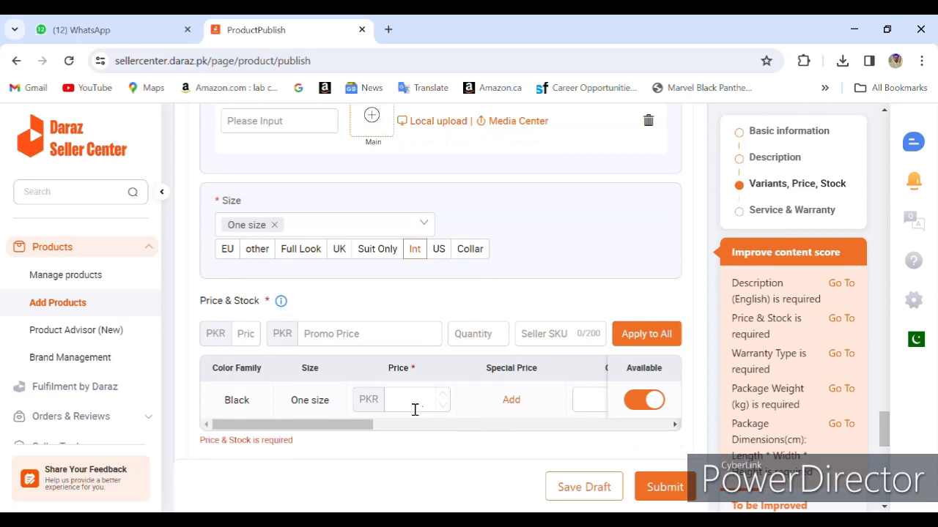
# Enter 1500 PKR as the regular price in the Price & Stock bulk-entry row
pyautogui.click(251, 337)
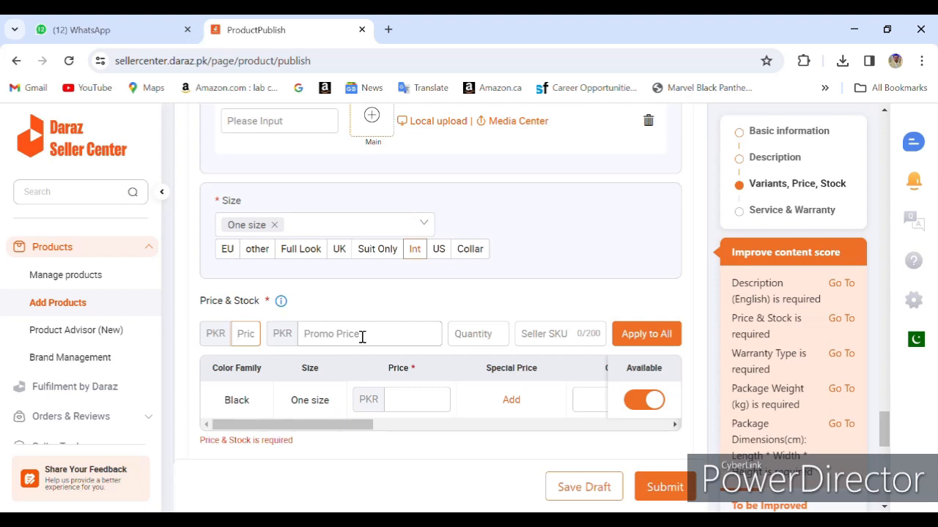
pyautogui.click(482, 338)
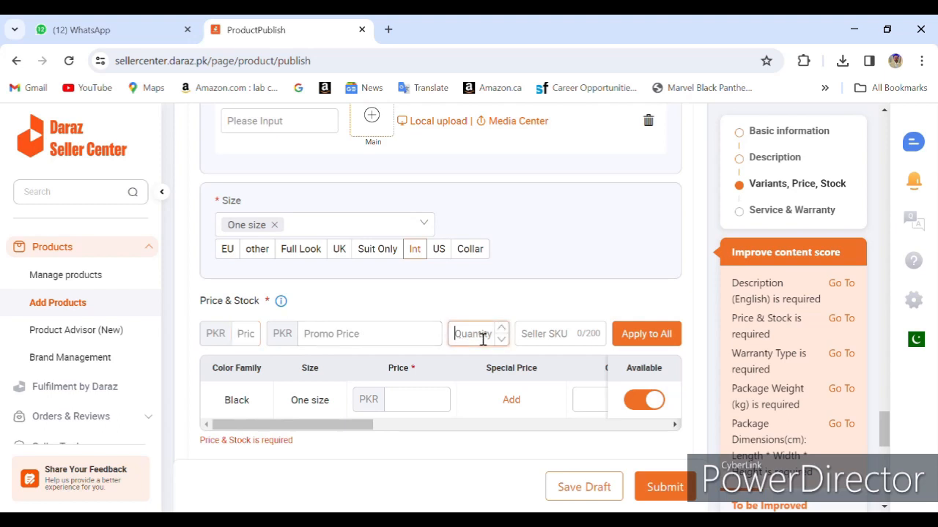
pyautogui.click(560, 341)
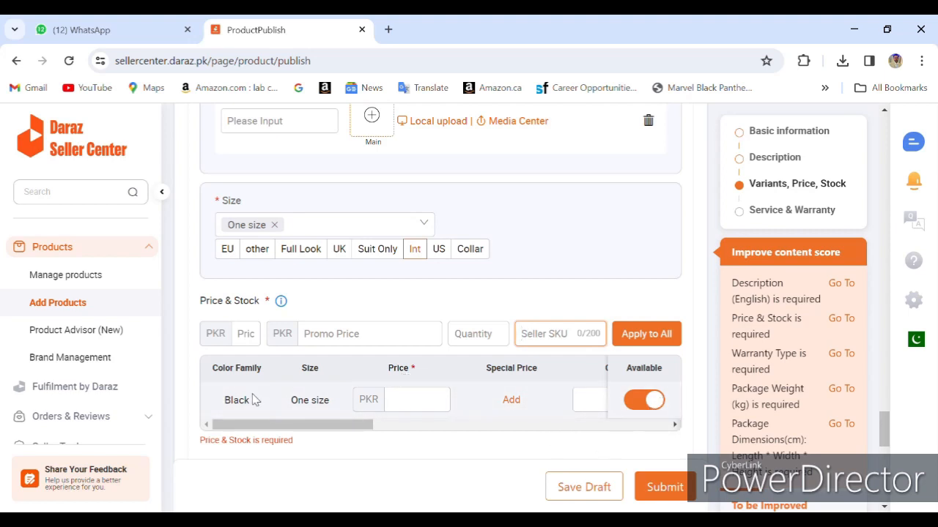
pyautogui.click(250, 343)
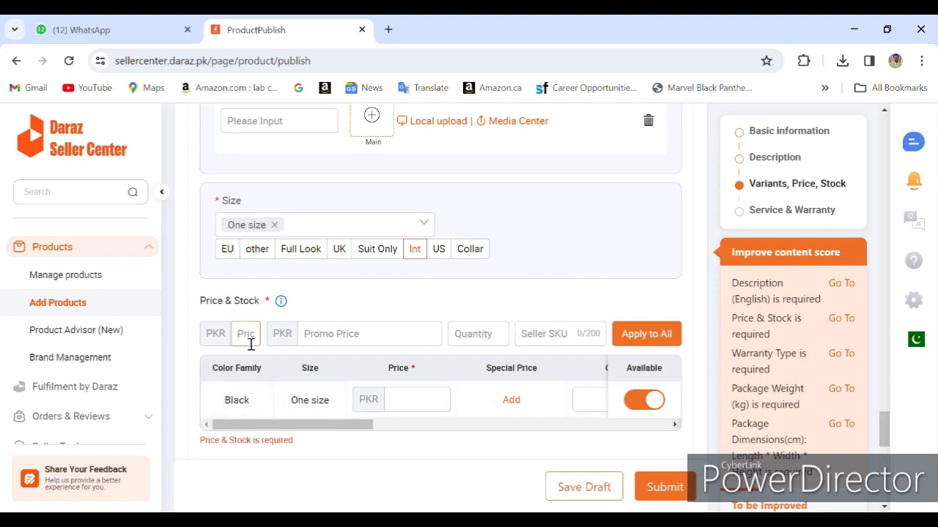
pyautogui.write('1500')
# Set the promo price to 1400 PKR, valid from 14/02/2024 to 21/02/2024
pyautogui.click(348, 338)
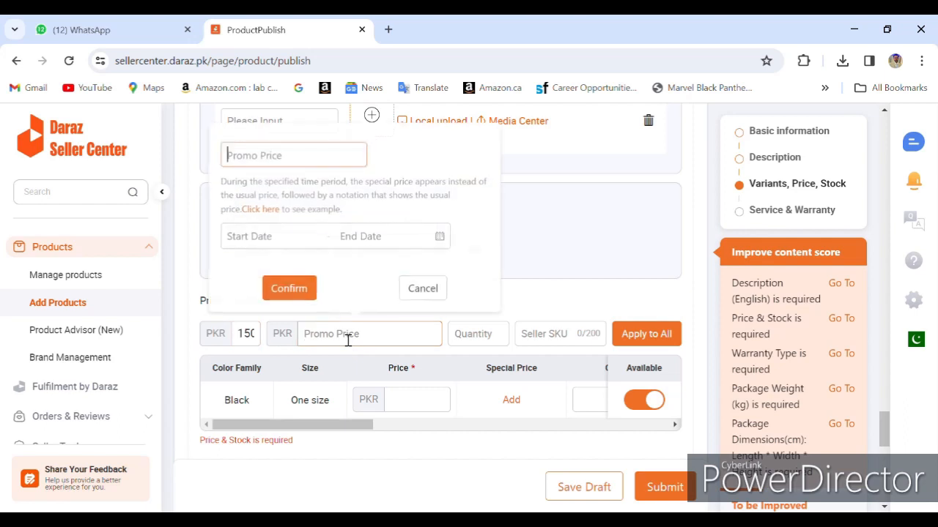
pyautogui.write('1400')
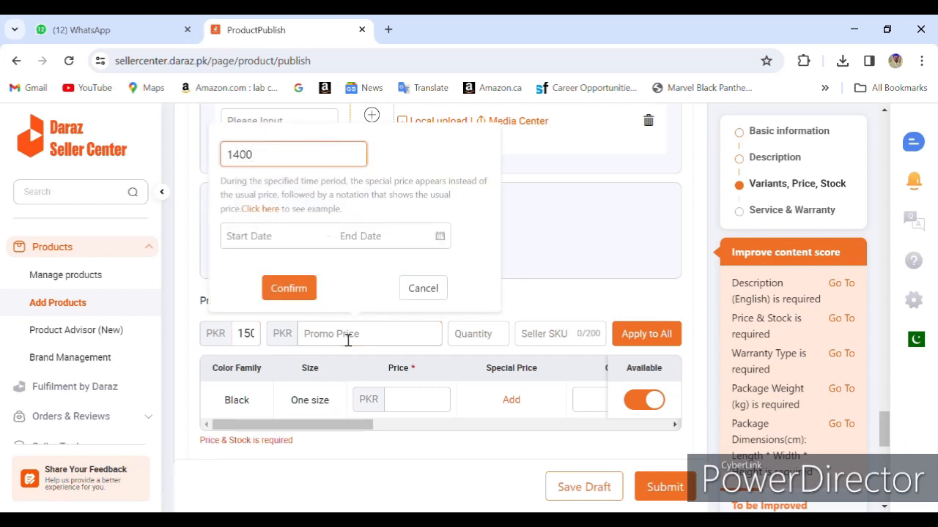
pyautogui.click(312, 294)
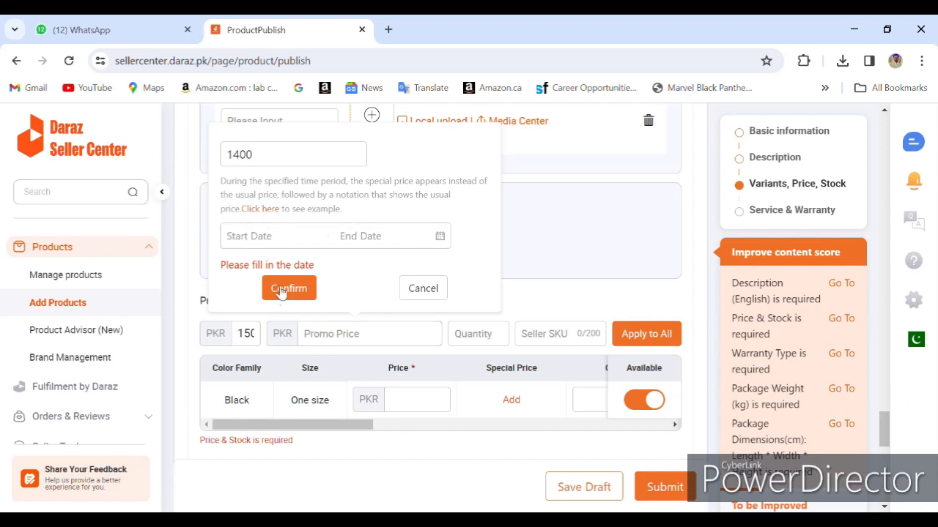
pyautogui.click(257, 244)
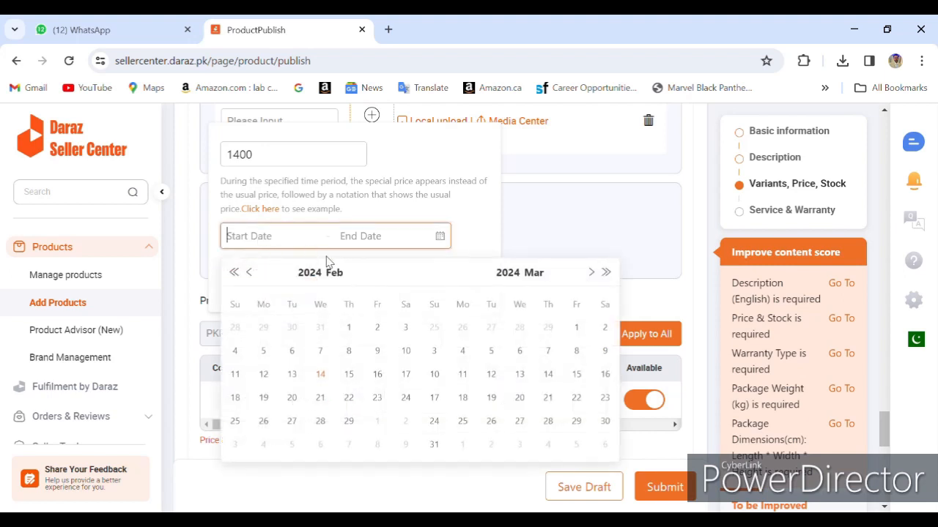
pyautogui.click(320, 375)
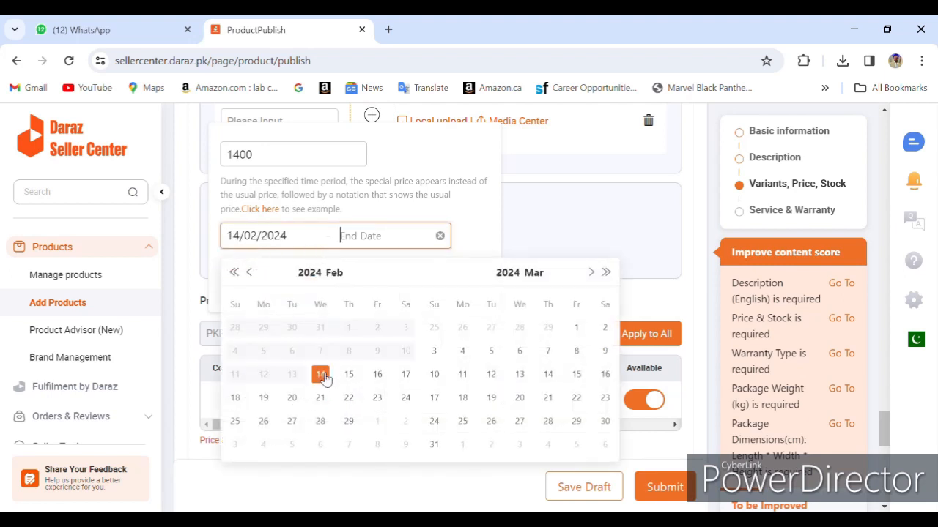
pyautogui.click(397, 237)
pyautogui.click(322, 398)
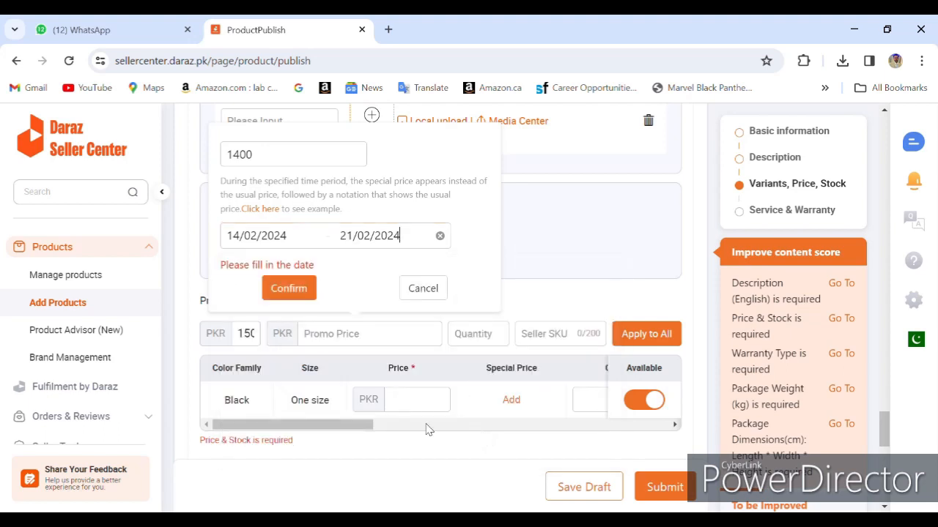
pyautogui.click(306, 290)
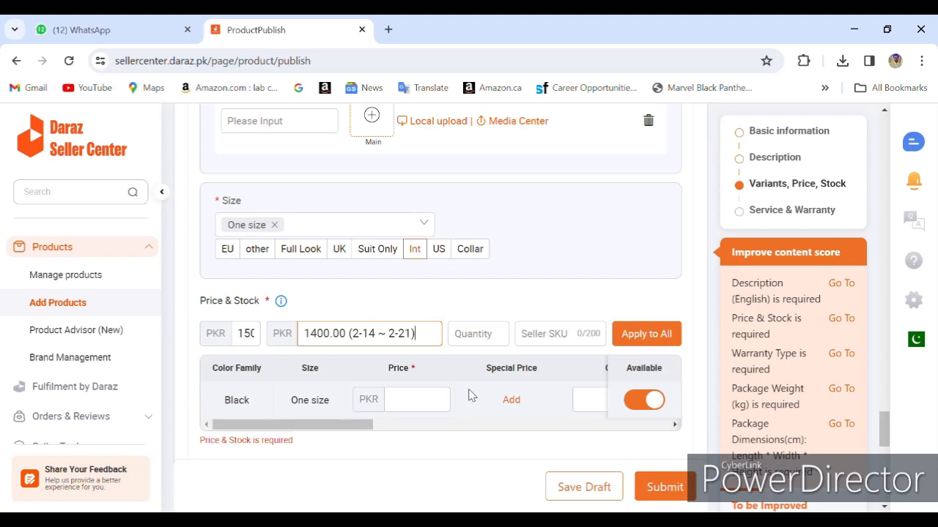
# Set the quantity to 50 and apply the price and stock values to all variants
pyautogui.click(485, 335)
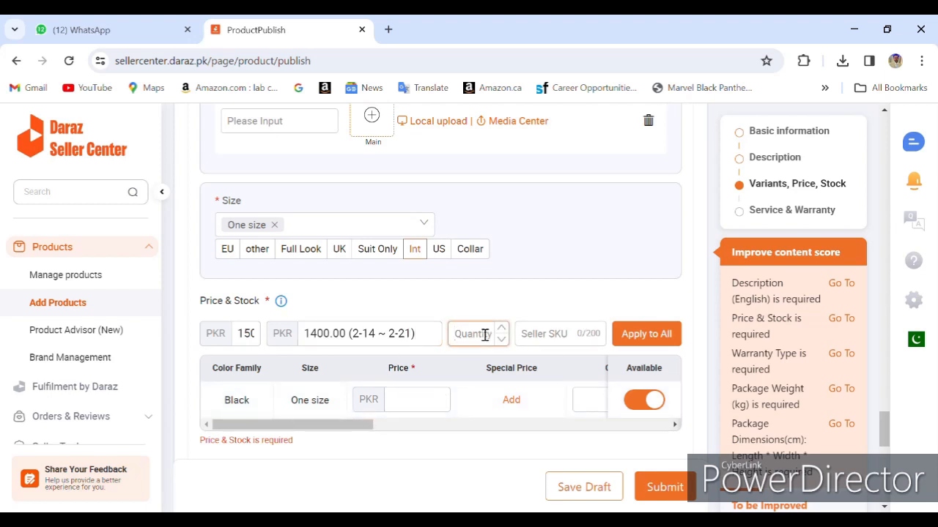
pyautogui.write('50')
pyautogui.click(561, 340)
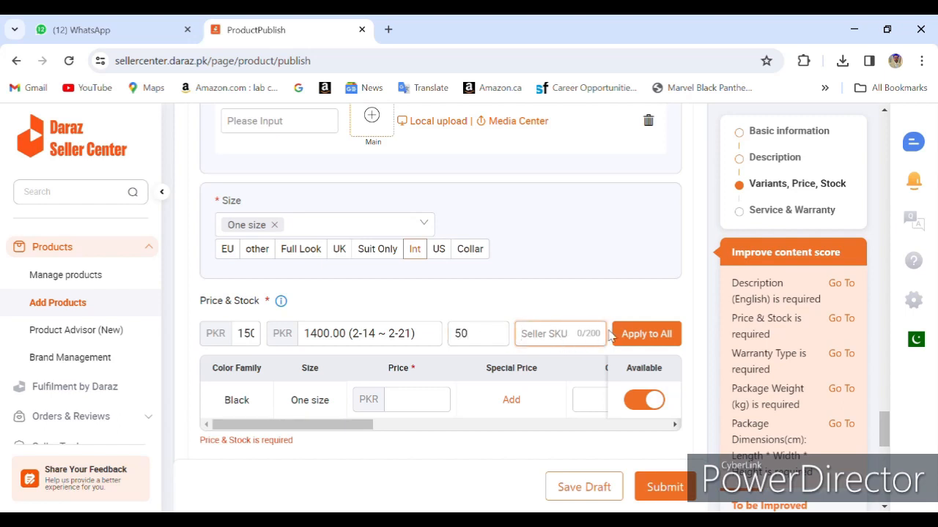
pyautogui.click(663, 335)
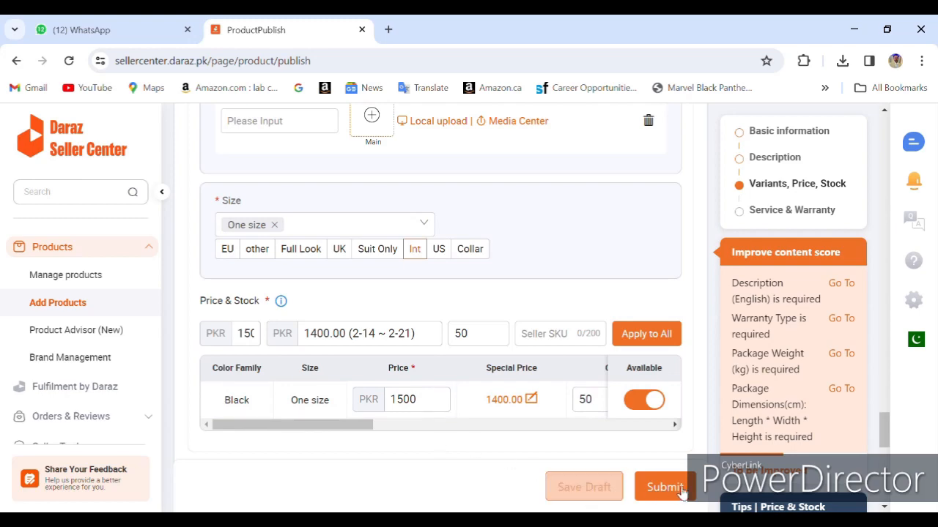
# Try to submit the product and expand the additional attributes of the Description section
pyautogui.click(678, 490)
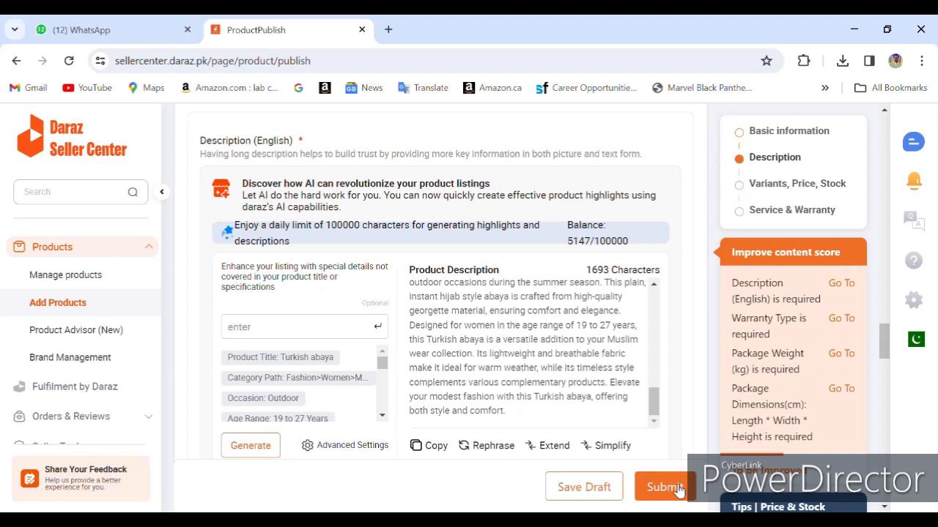
pyautogui.moveTo(885, 347); pyautogui.dragTo(889, 395)
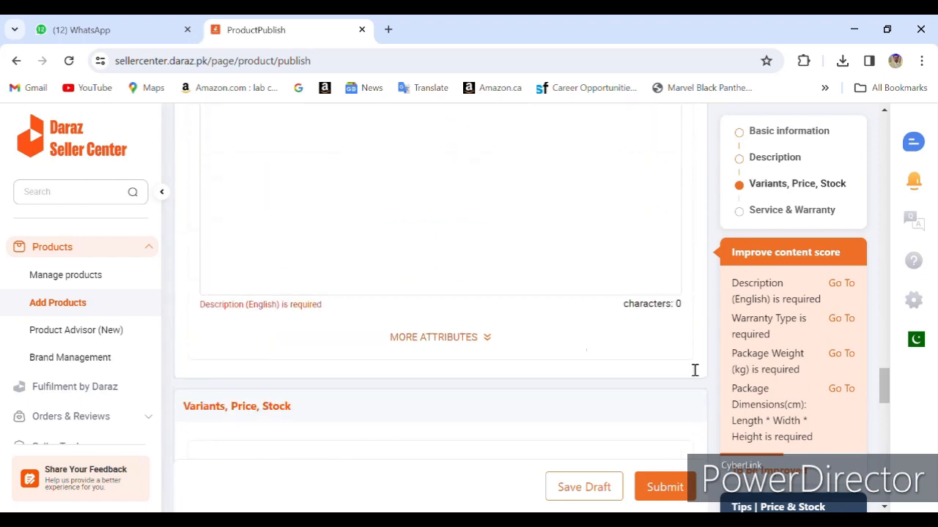
pyautogui.click(485, 340)
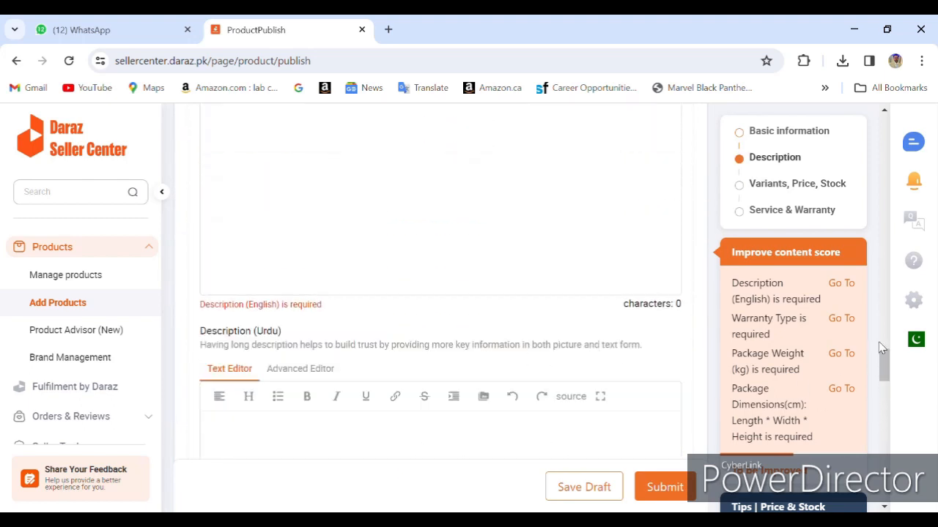
# Copy the AI-generated product description into the Description (English) text editor and try to submit the product
pyautogui.moveTo(884, 363); pyautogui.dragTo(888, 330)
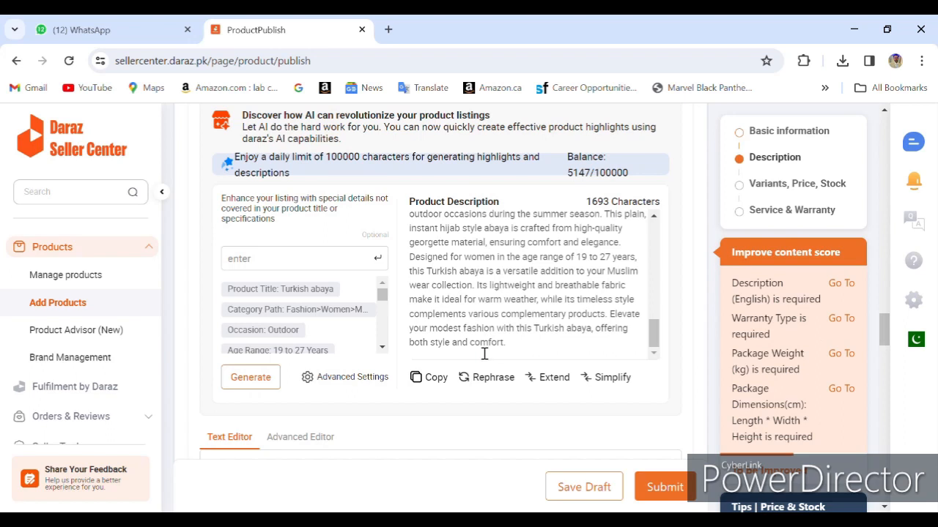
pyautogui.click(434, 380)
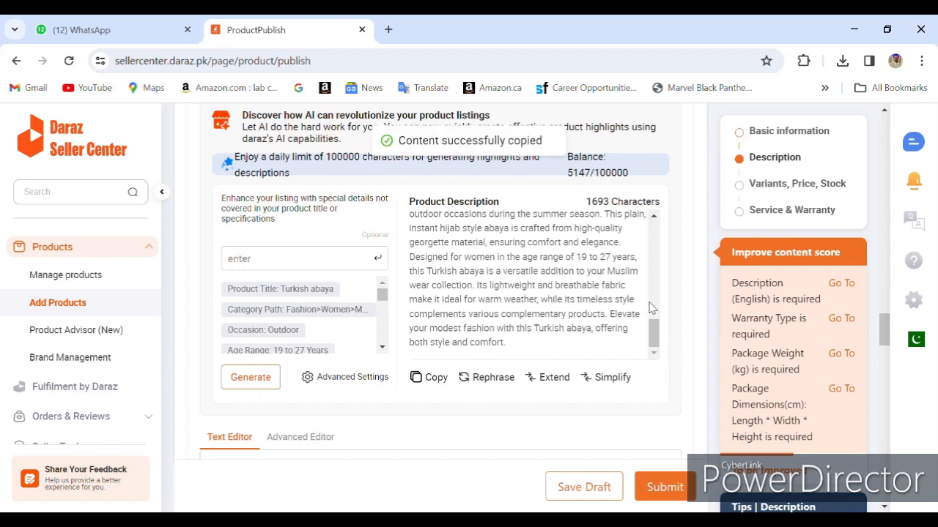
pyautogui.moveTo(887, 325); pyautogui.dragTo(885, 365)
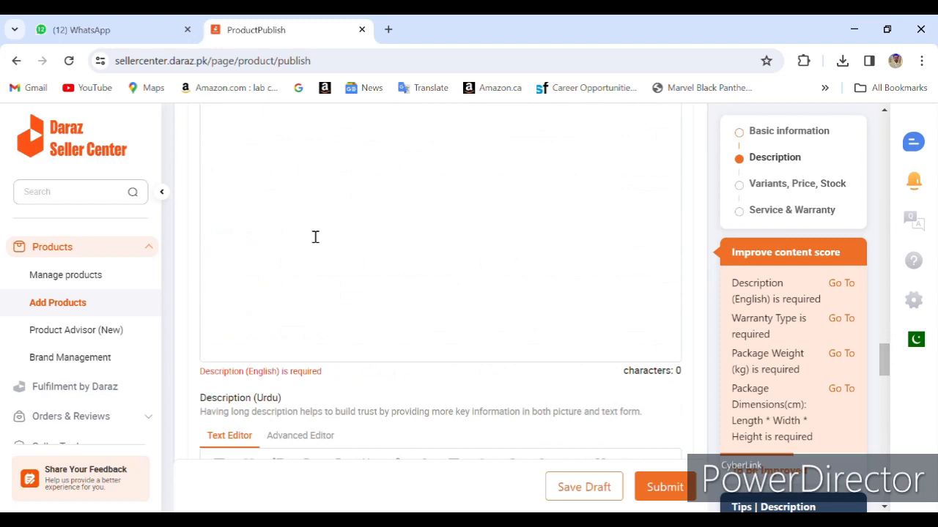
pyautogui.click(315, 236)
pyautogui.hotkey('ctrl', 'v')
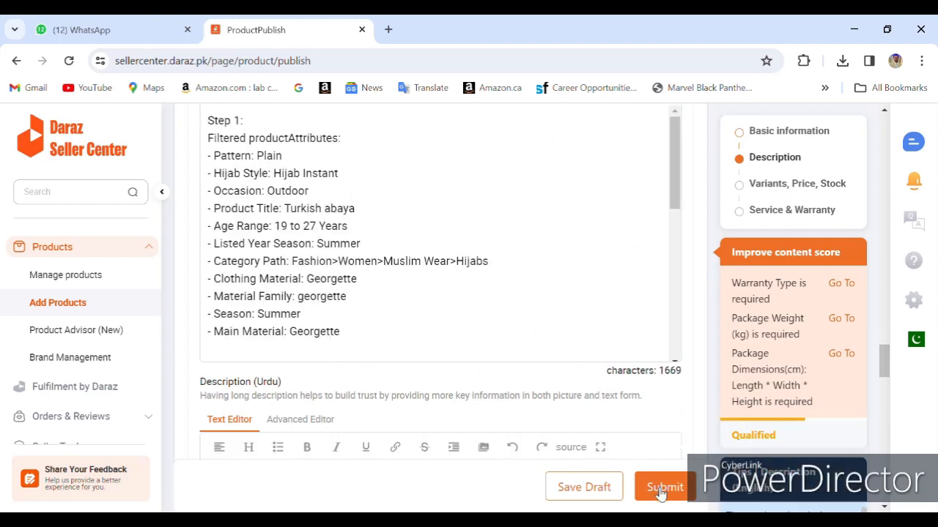
pyautogui.click(661, 489)
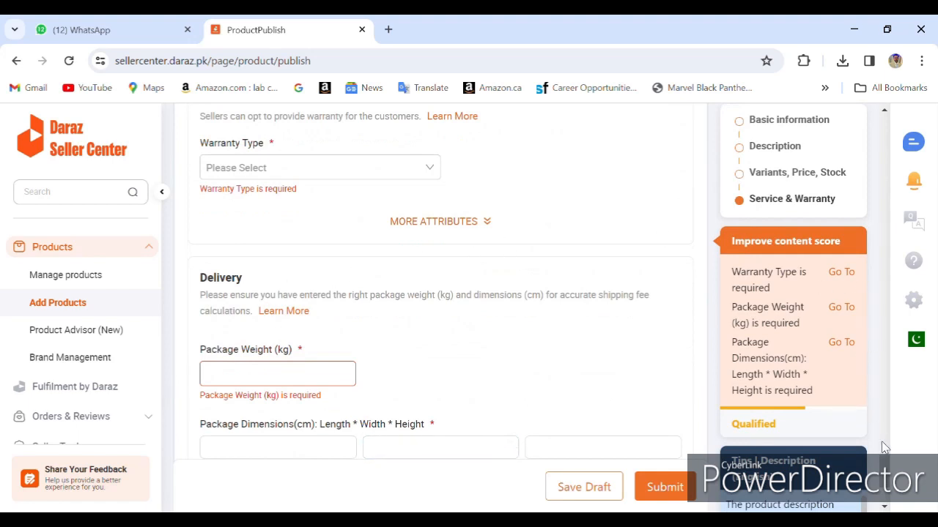
# Expand the additional Service attributes and set the Warranty Type to "No Warranty"
pyautogui.moveTo(885, 468); pyautogui.dragTo(885, 447)
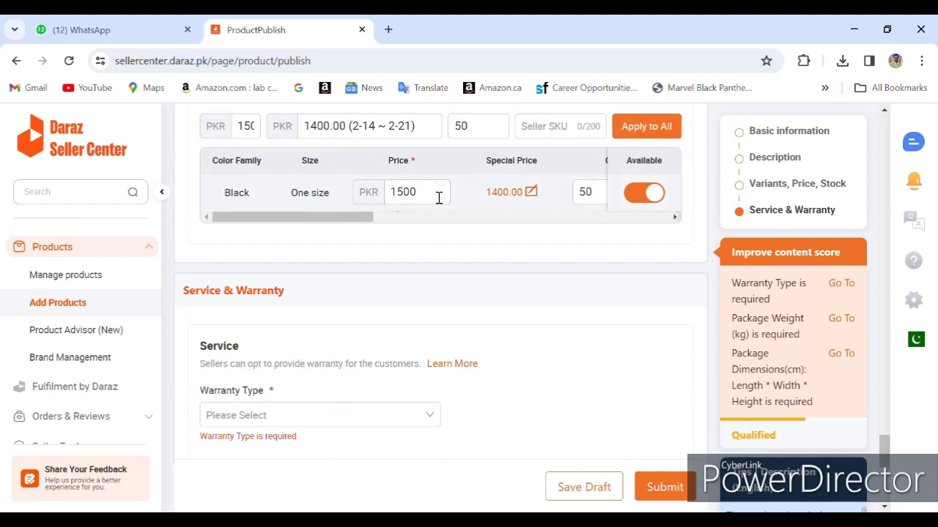
pyautogui.click(280, 418)
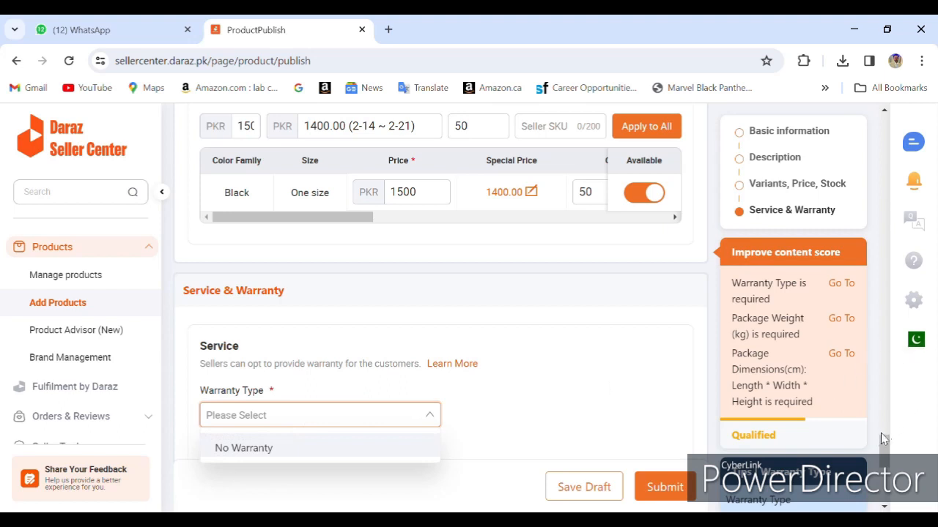
pyautogui.moveTo(882, 451); pyautogui.dragTo(882, 461)
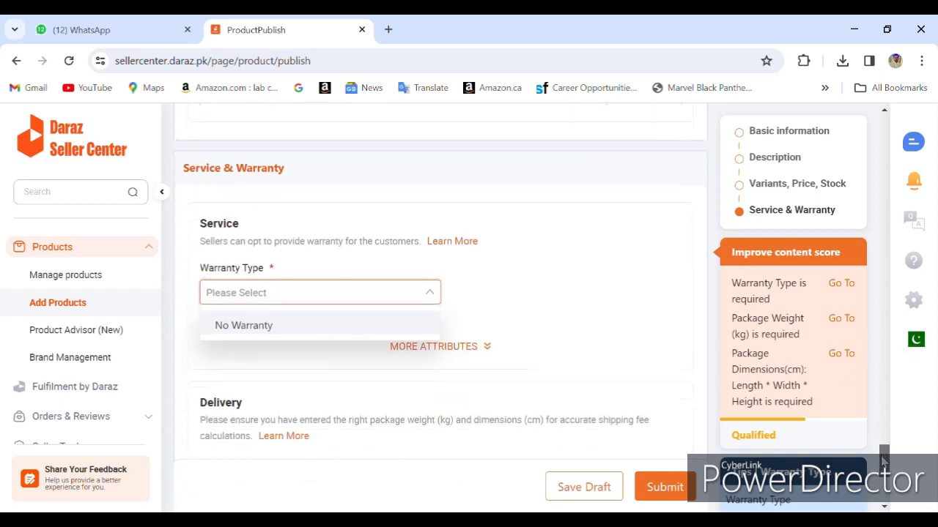
pyautogui.click(472, 349)
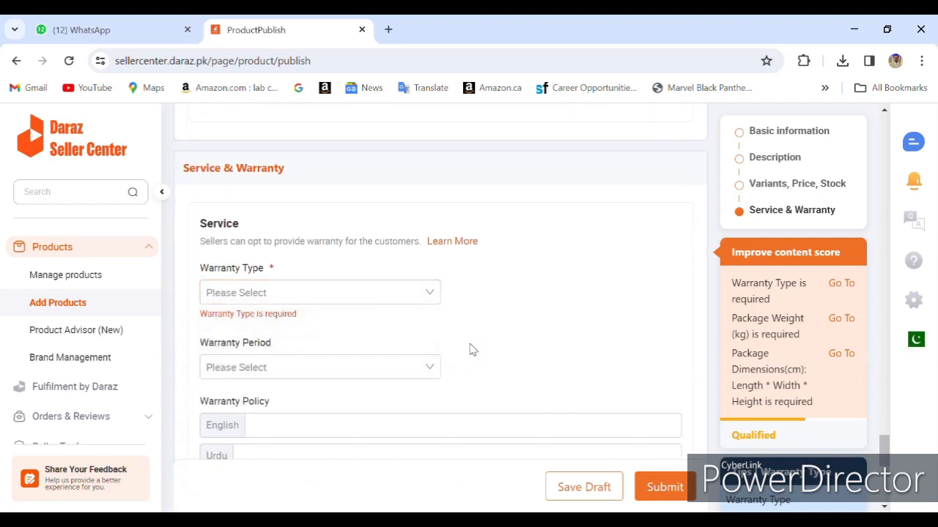
pyautogui.click(276, 294)
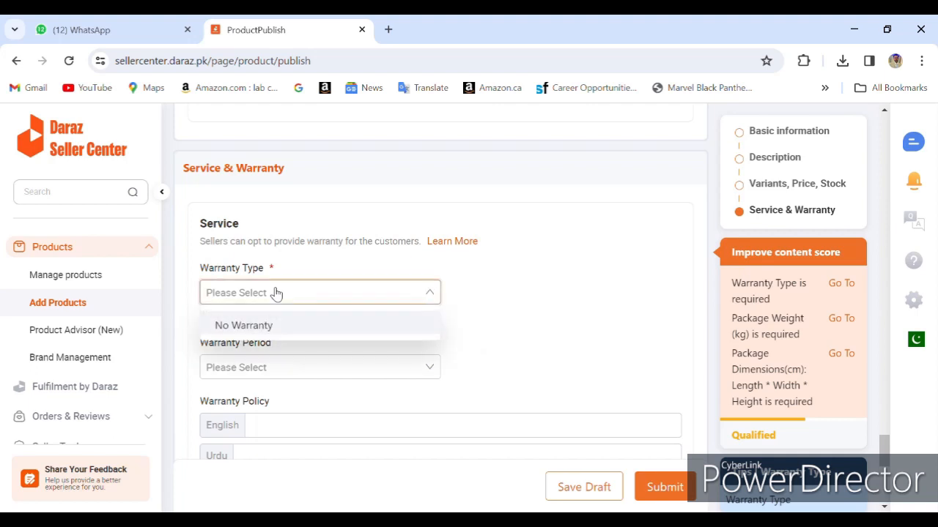
pyautogui.click(280, 331)
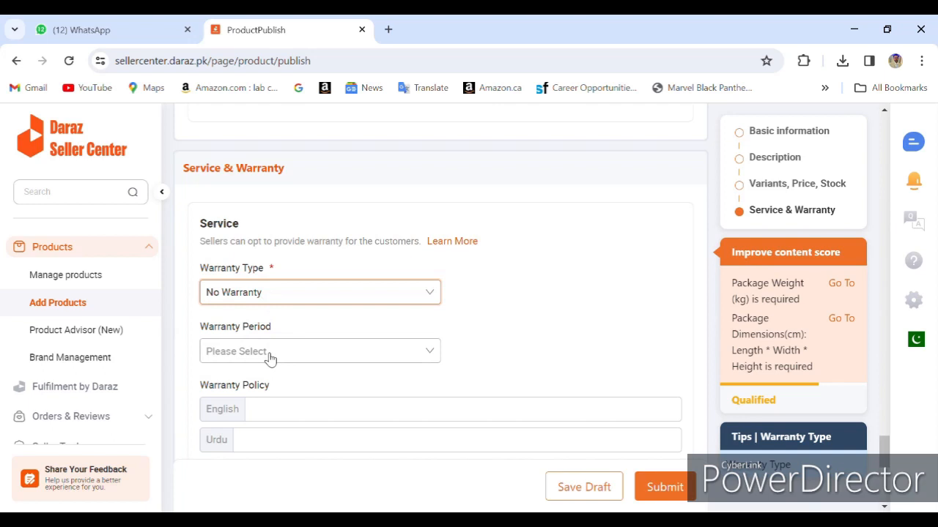
pyautogui.click(220, 297)
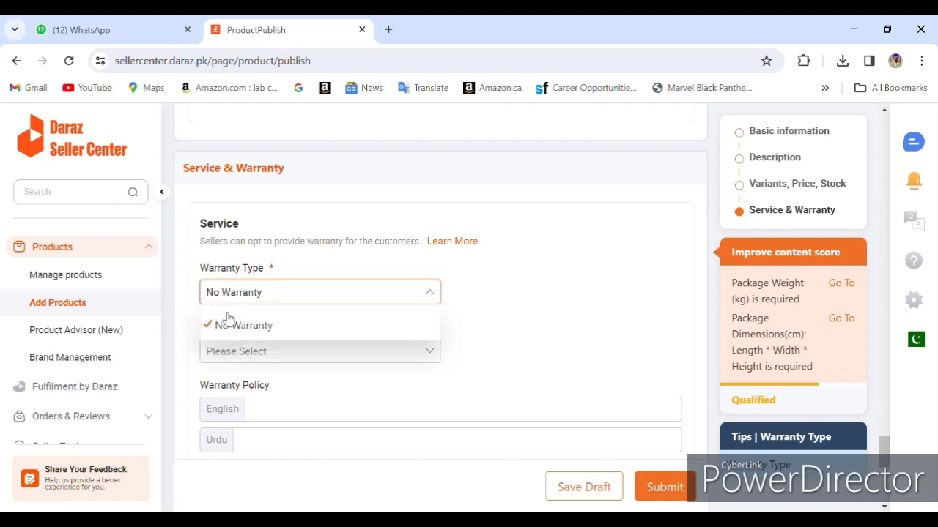
pyautogui.click(228, 331)
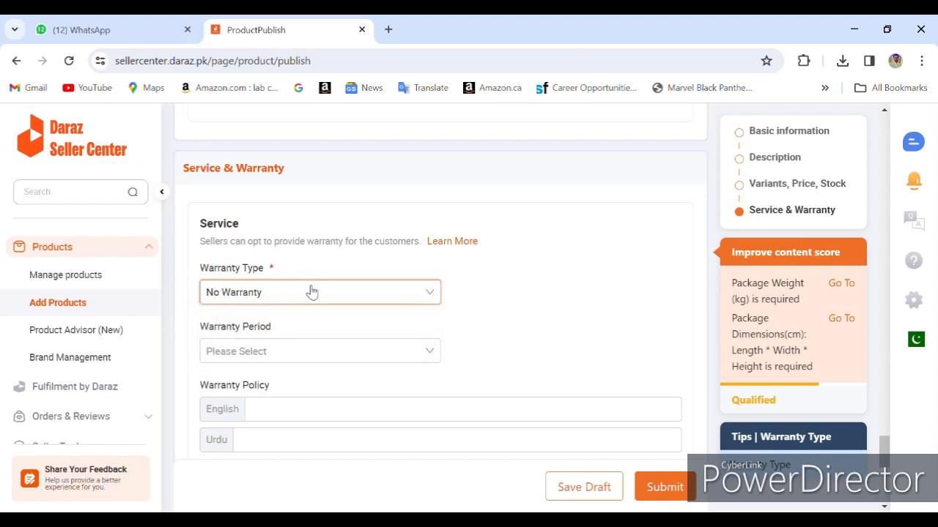
# Set the Warranty Period to "6 months", leave the Warranty Policy empty and try to submit the product
pyautogui.click(291, 360)
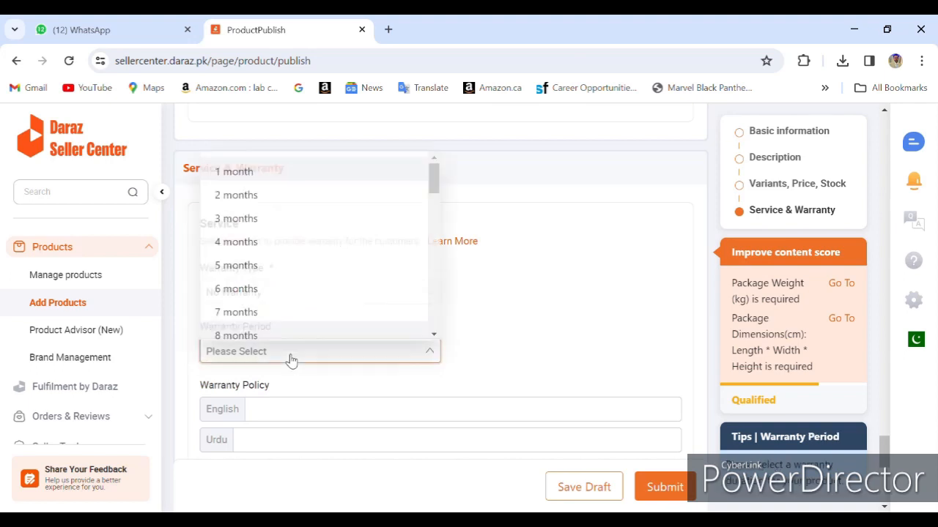
pyautogui.click(245, 287)
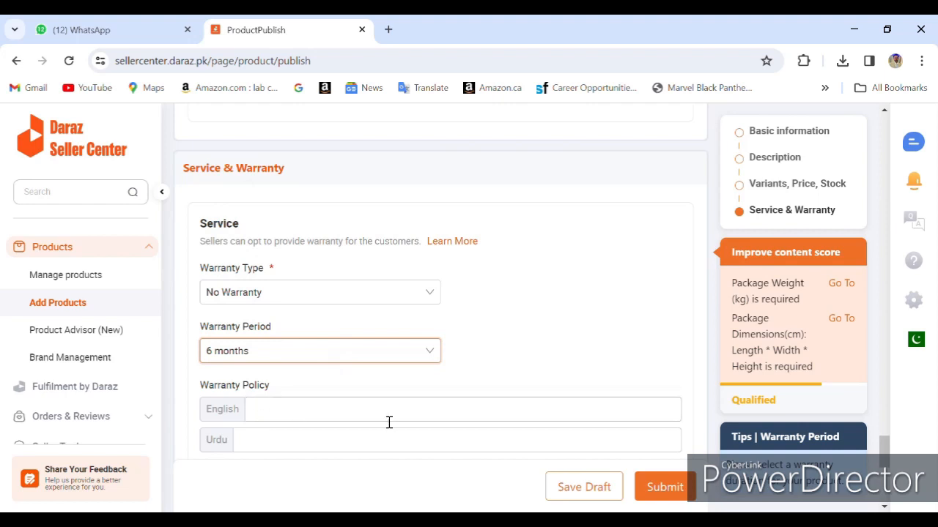
pyautogui.click(284, 421)
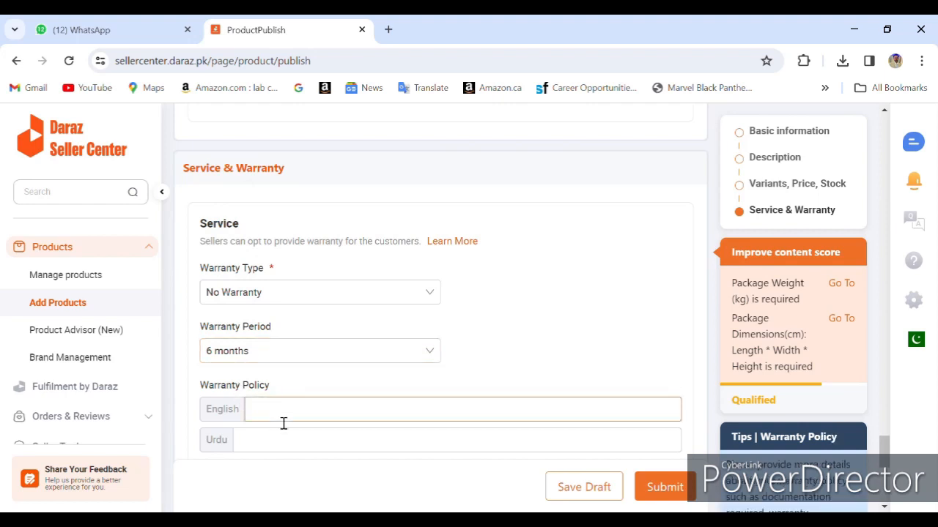
pyautogui.click(663, 487)
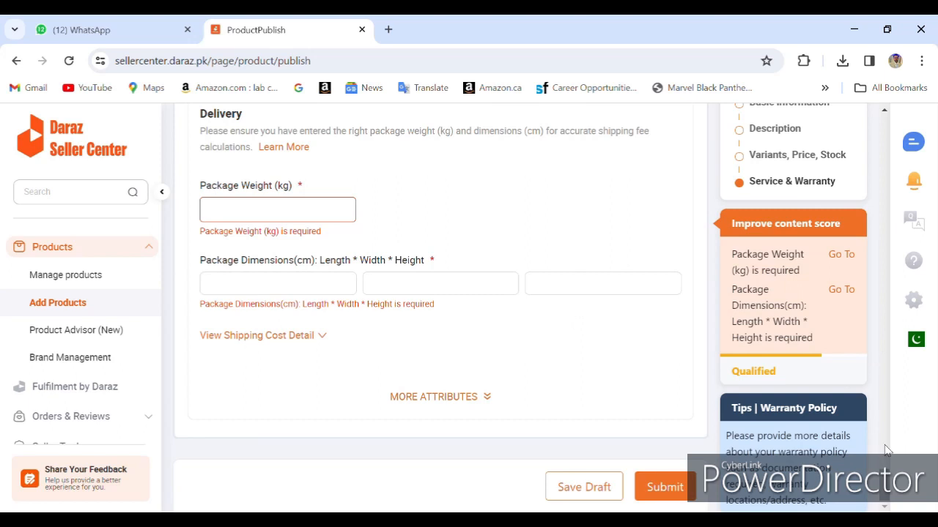
pyautogui.moveTo(886, 493); pyautogui.dragTo(885, 484)
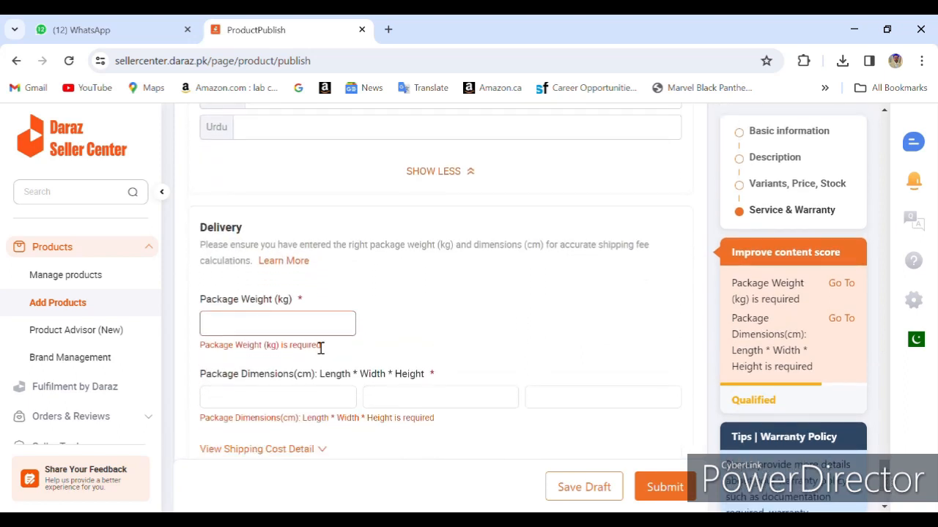
pyautogui.click(258, 319)
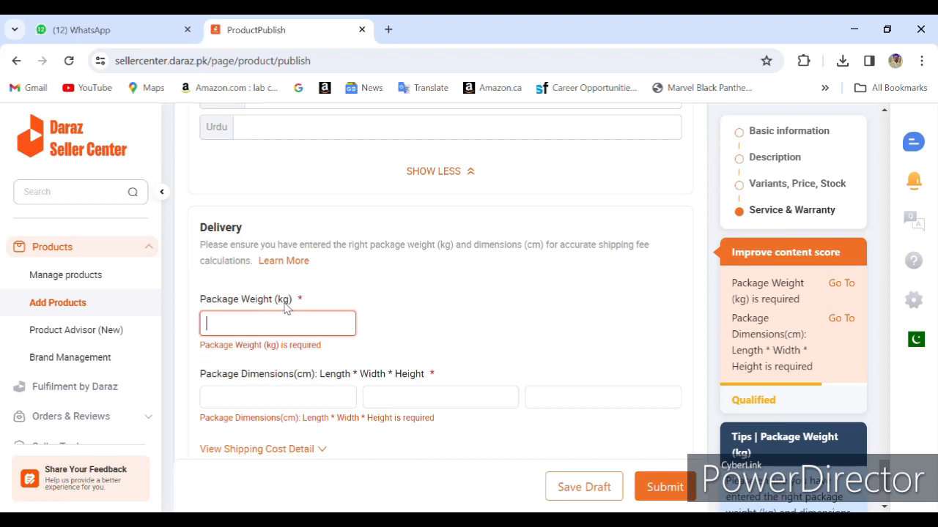
pyautogui.click(349, 330)
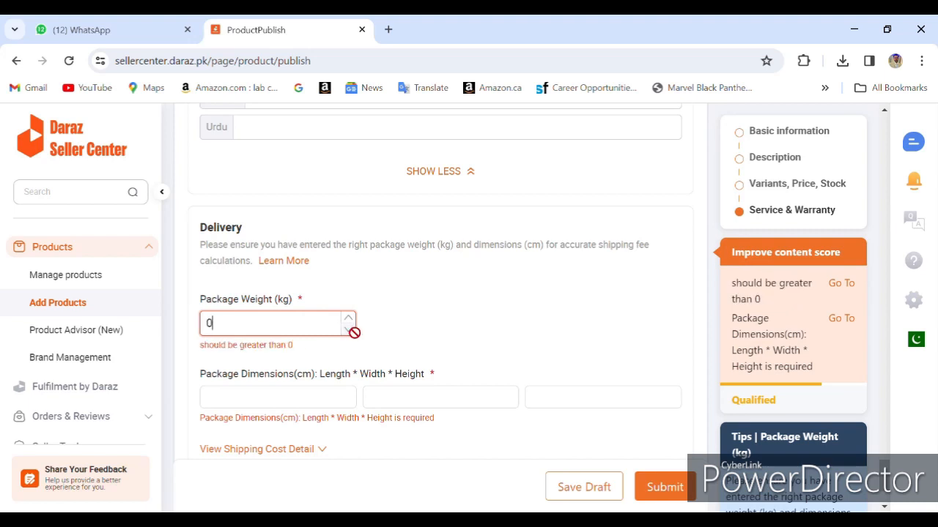
pyautogui.press('BackSpace')
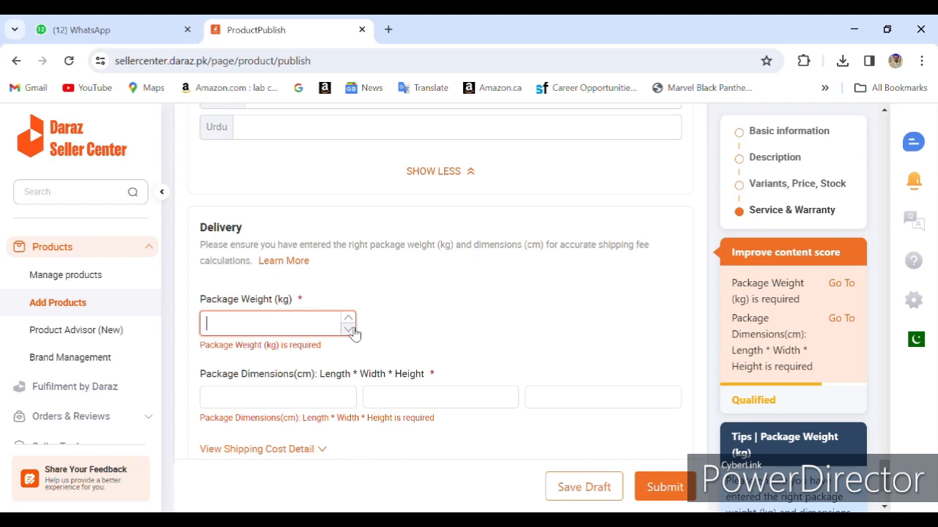
pyautogui.write('5')
pyautogui.press('BackSpace')
pyautogui.write('300')
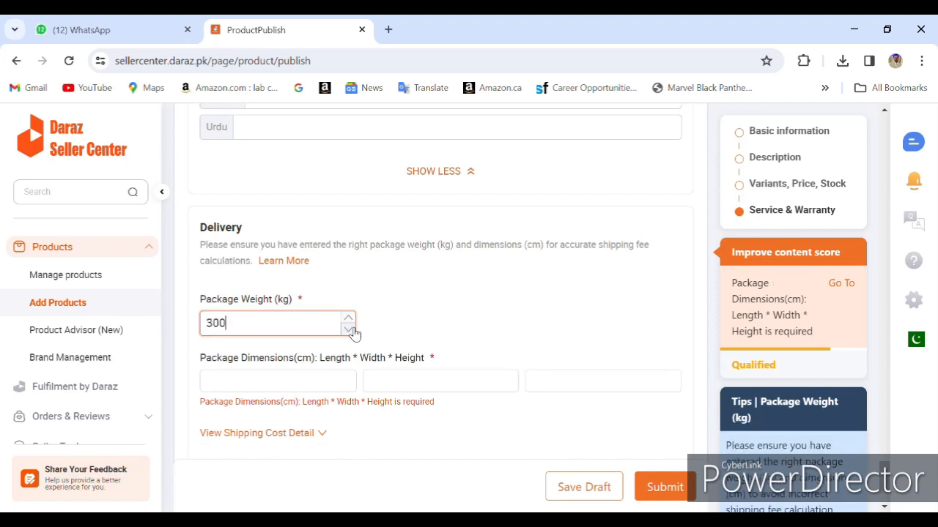
pyautogui.click(431, 338)
# Set the Package Weight in the Delivery section to 1 kg
pyautogui.click(260, 329)
pyautogui.press('BackSpace')
pyautogui.press('BackSpace')
pyautogui.press('BackSpace')
pyautogui.write('300')
pyautogui.press('BackSpace')
pyautogui.press('BackSpace')
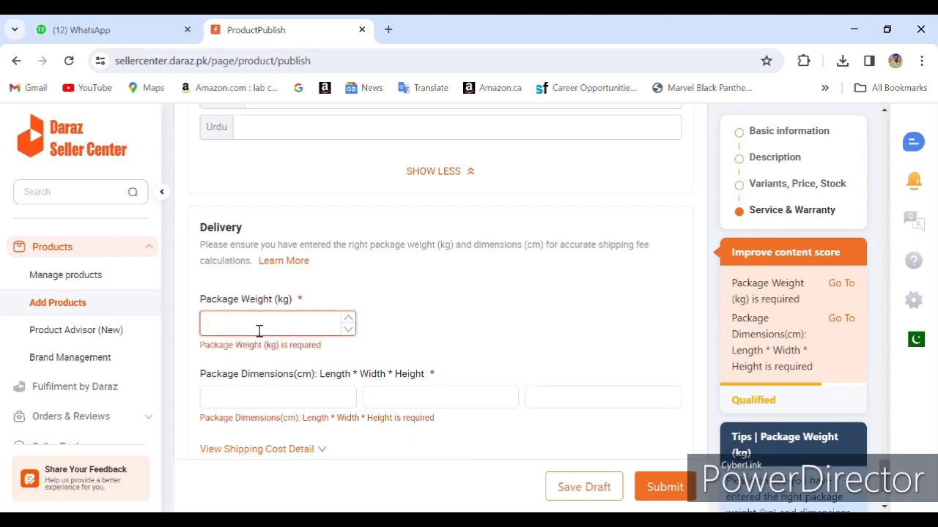
pyautogui.write('1')
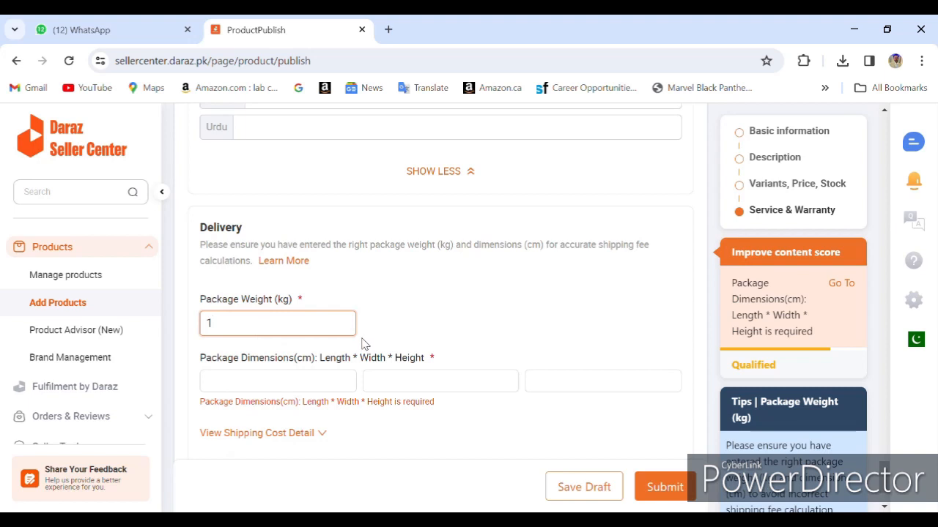
# Set the Package Dimensions to length 12.00, width 6.00 and height 12.00 cm
pyautogui.click(262, 390)
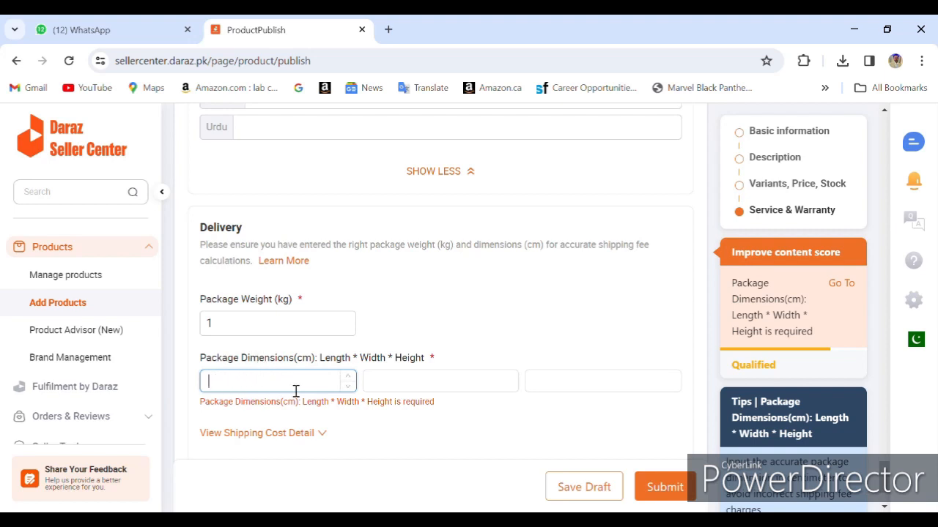
pyautogui.write('2.00')
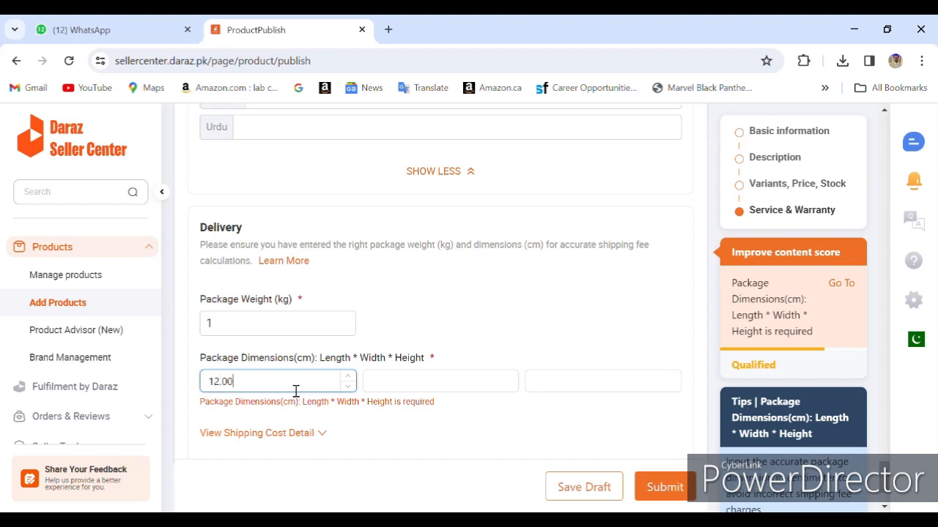
pyautogui.click(444, 381)
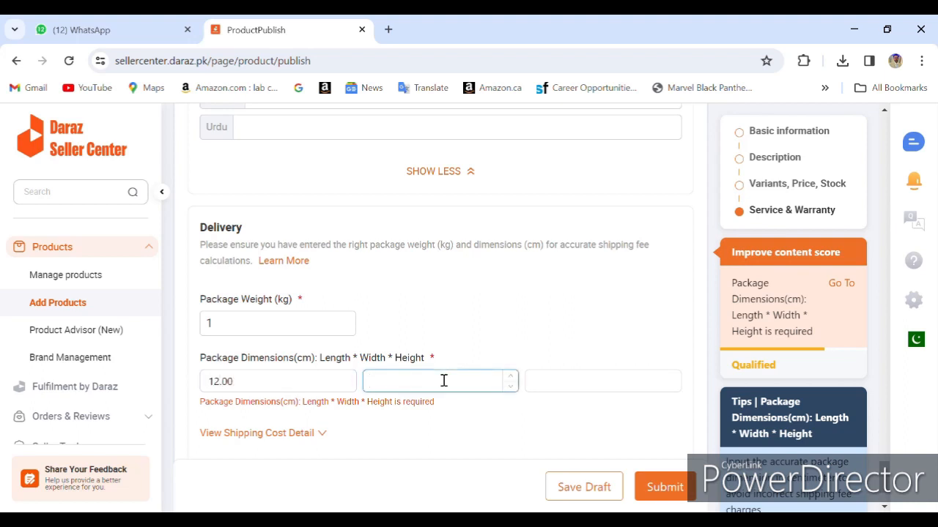
pyautogui.write('6.00')
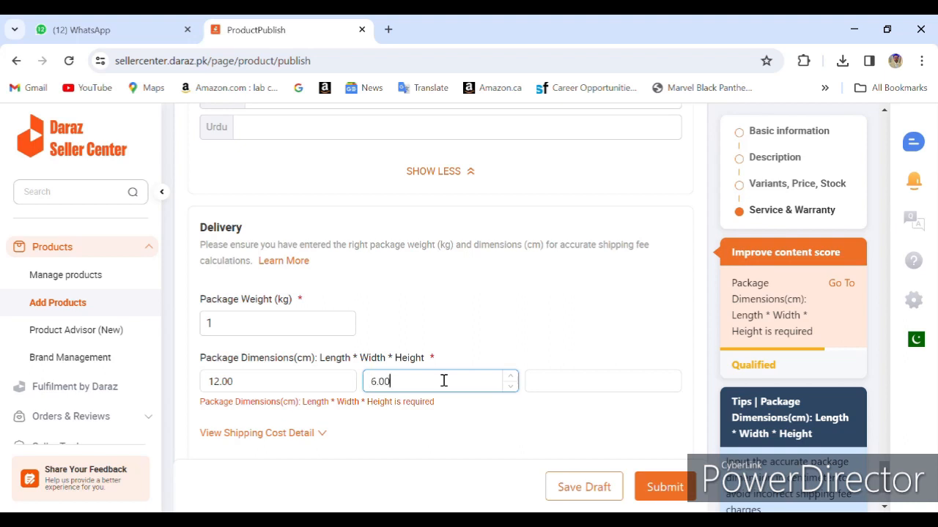
pyautogui.click(598, 388)
pyautogui.write('1.00')
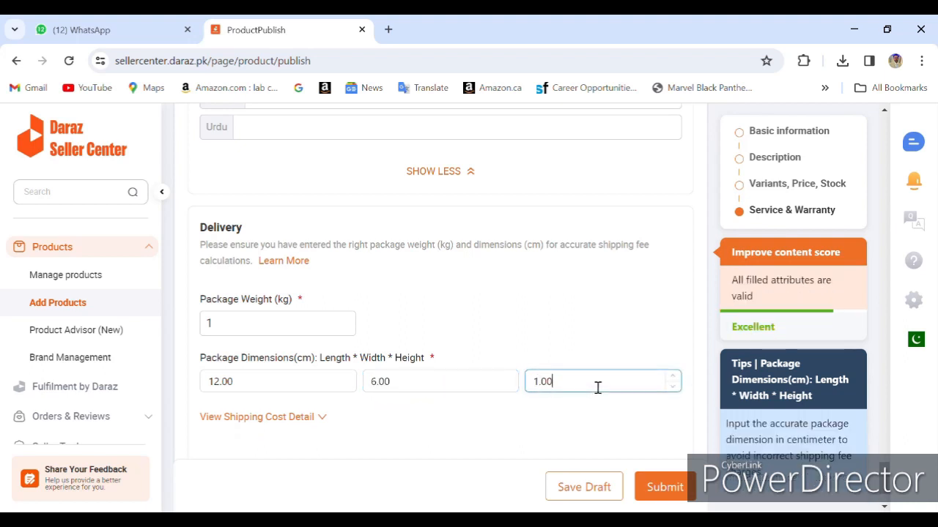
pyautogui.press('BackSpace')
pyautogui.press('BackSpace')
pyautogui.press('BackSpace')
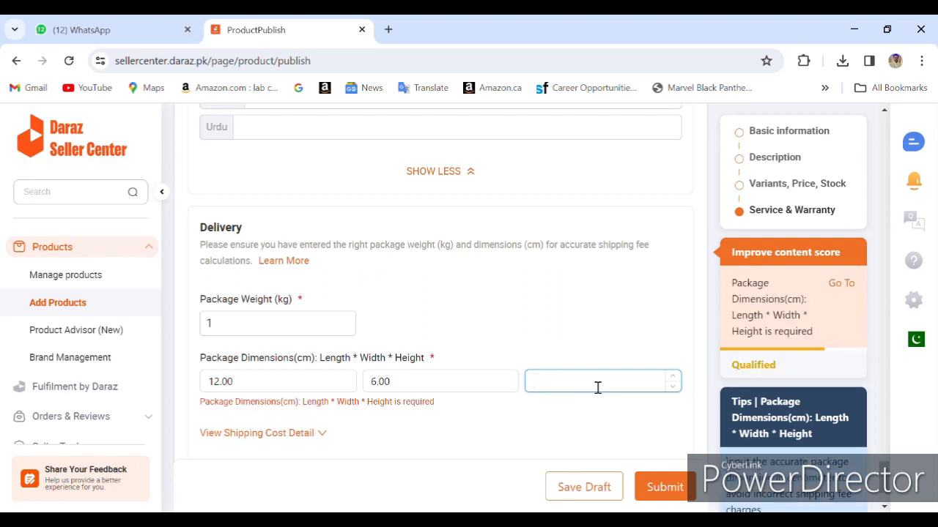
pyautogui.write('12.00')
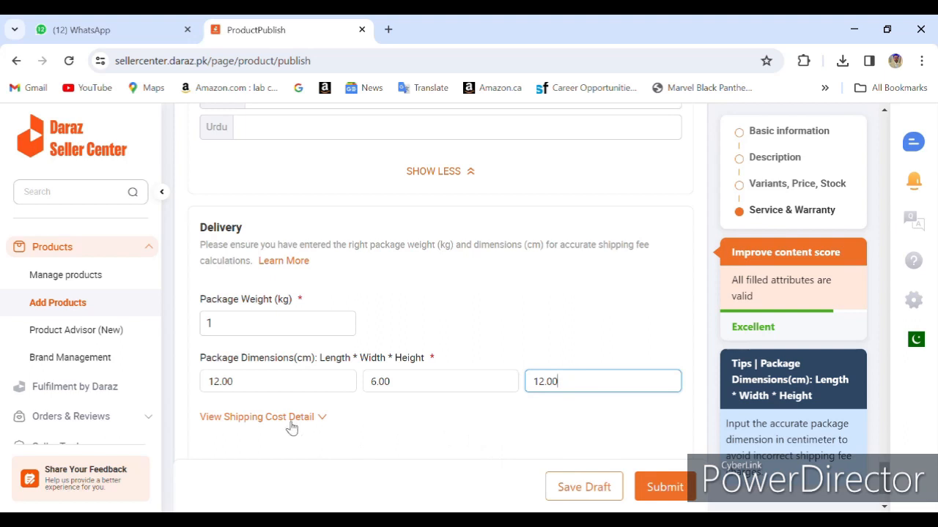
# Expand the shipping cost detail and the additional Delivery attributes, keep Dangerous Goods at "None" and submit the product
pyautogui.click(324, 417)
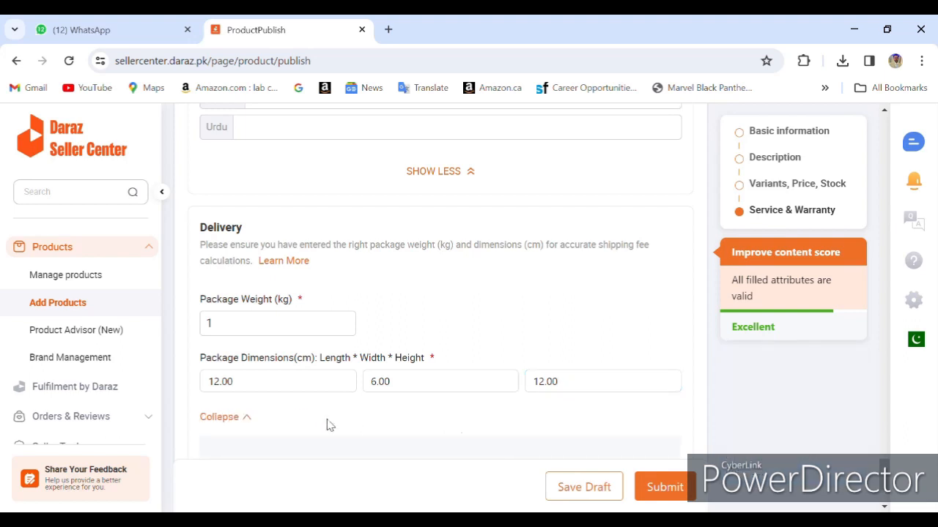
pyautogui.scroll(-2, 885, 472)
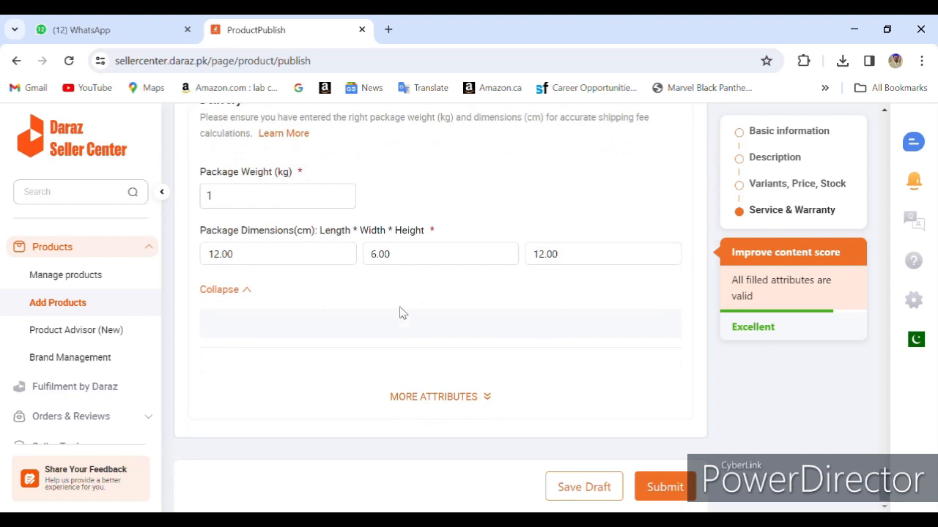
pyautogui.click(467, 403)
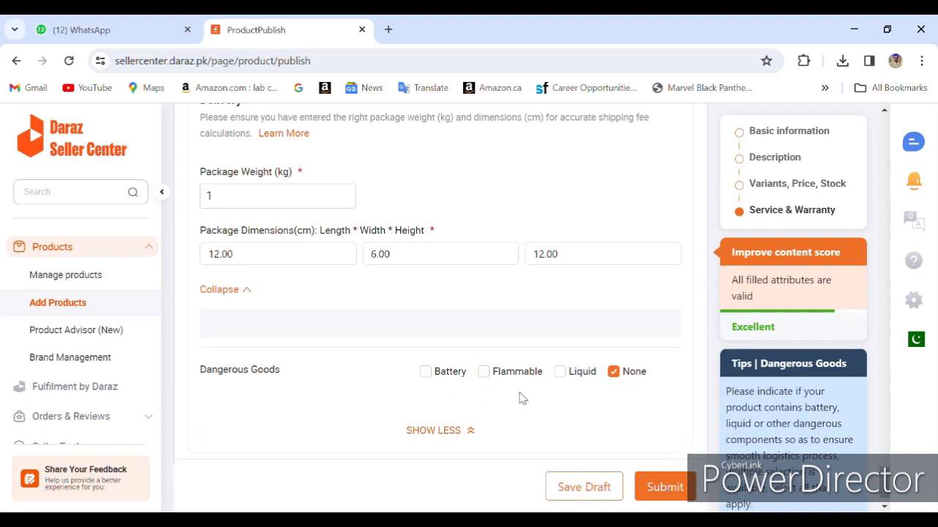
pyautogui.click(679, 497)
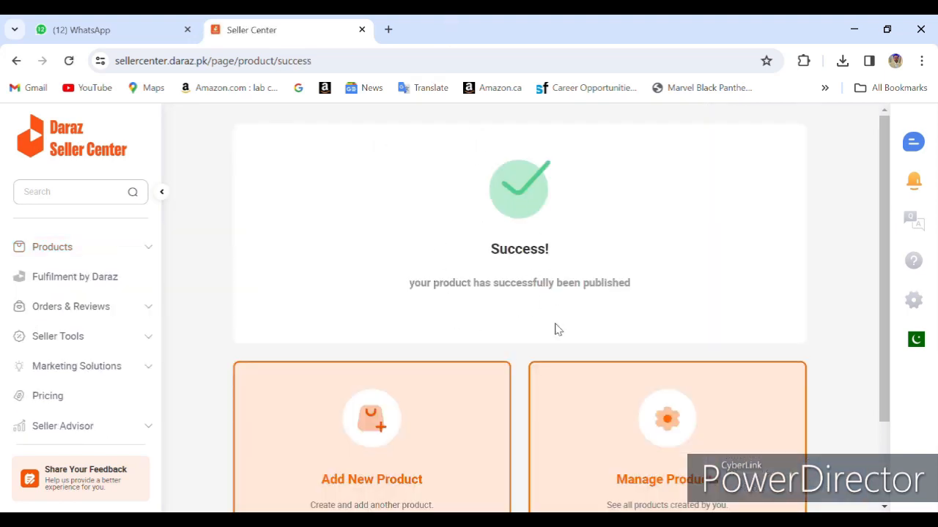
# Open the product management list and examine the submitted Turkish abaya's status, remarks and available actions among the In Progress products
pyautogui.moveTo(882, 220); pyautogui.dragTo(887, 343)
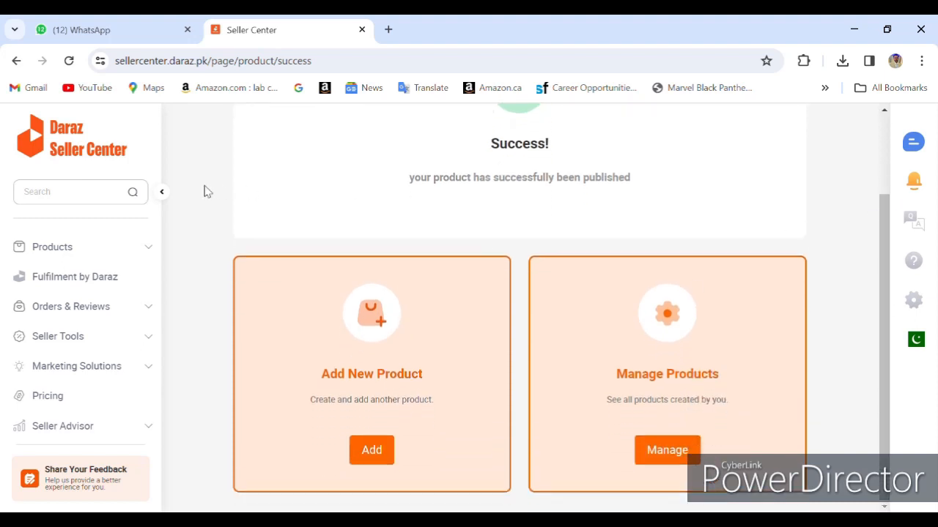
pyautogui.click(148, 250)
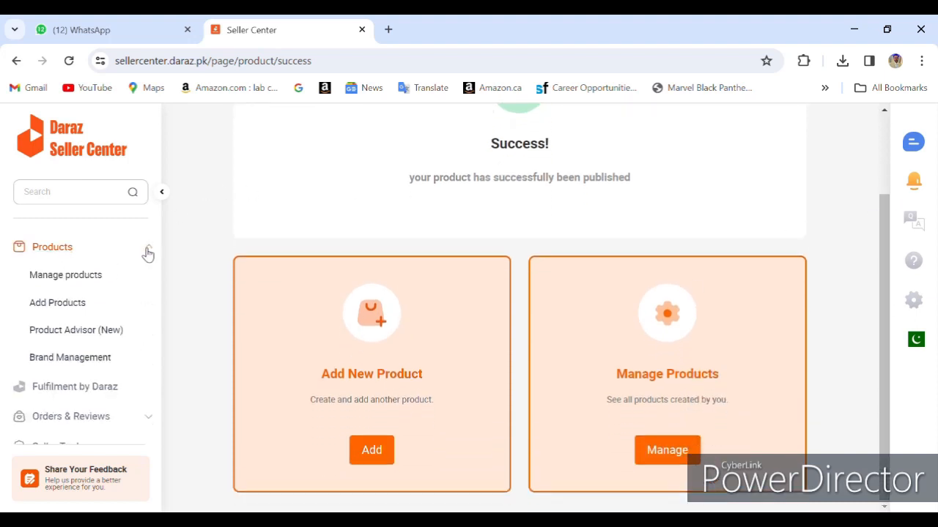
pyautogui.click(51, 281)
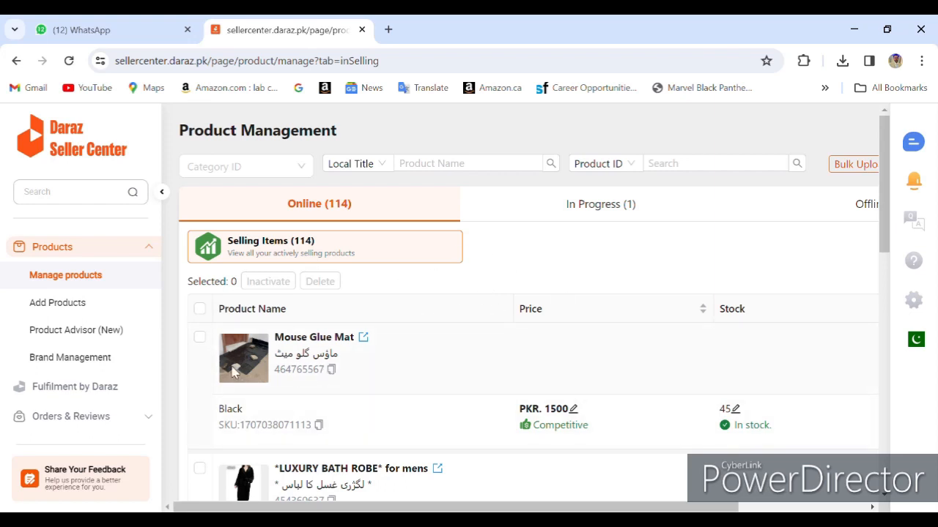
pyautogui.moveTo(243, 359)
pyautogui.click(599, 204)
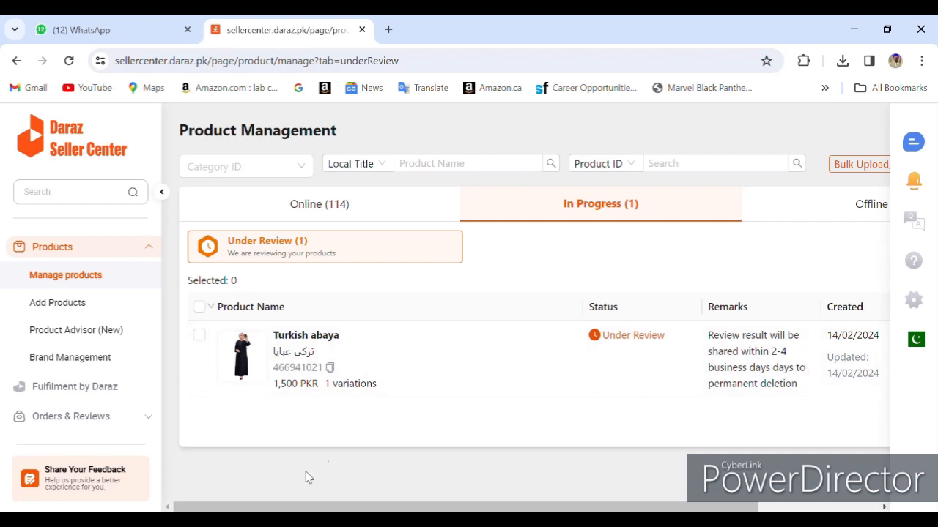
pyautogui.moveTo(308, 507); pyautogui.dragTo(511, 505)
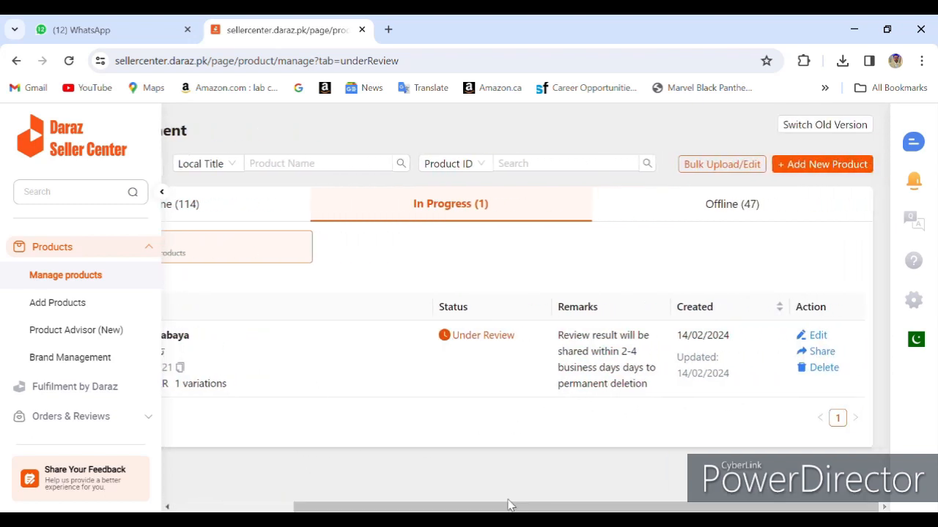